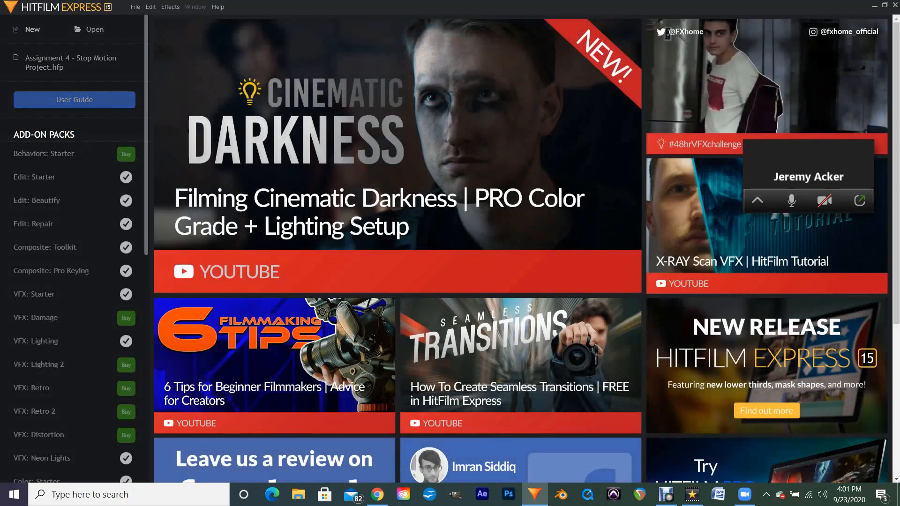
# Start a new project using the Custom template.
pyautogui.click(33, 30)
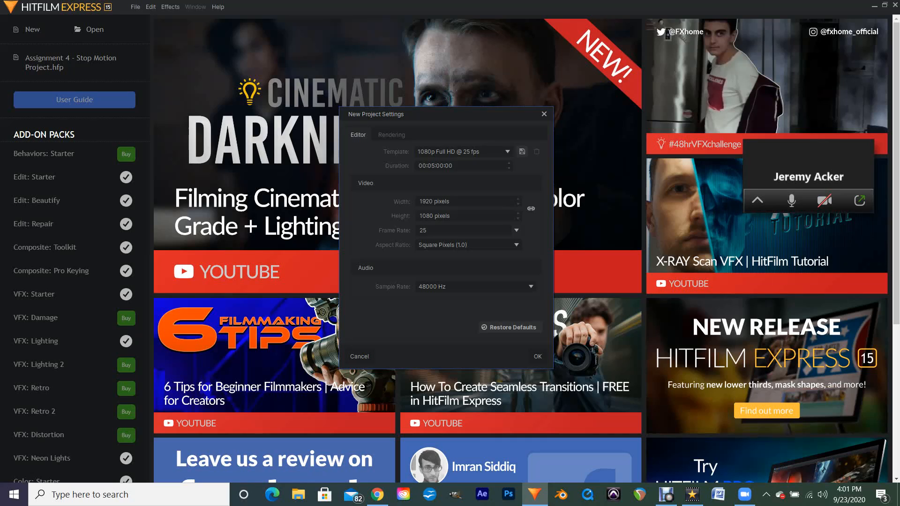
pyautogui.click(462, 151)
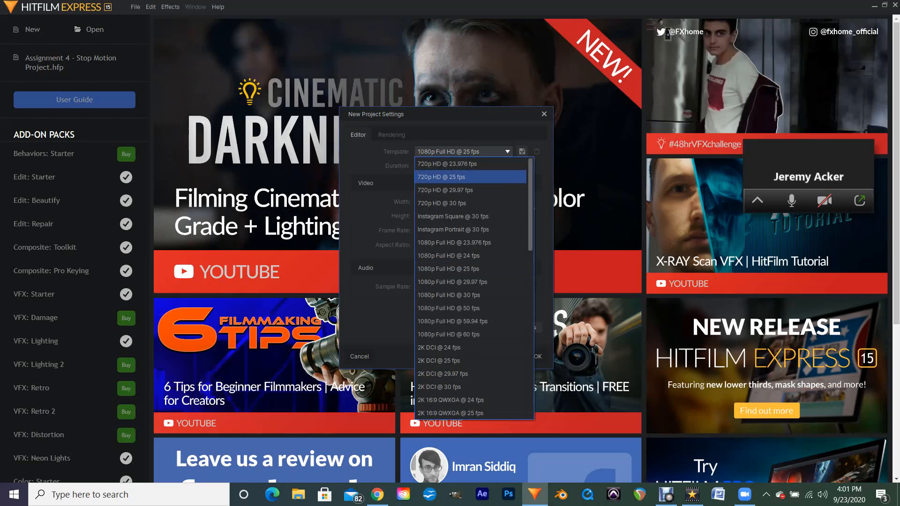
pyautogui.scroll(-3, 471, 289)
pyautogui.scroll(-7, 474, 288)
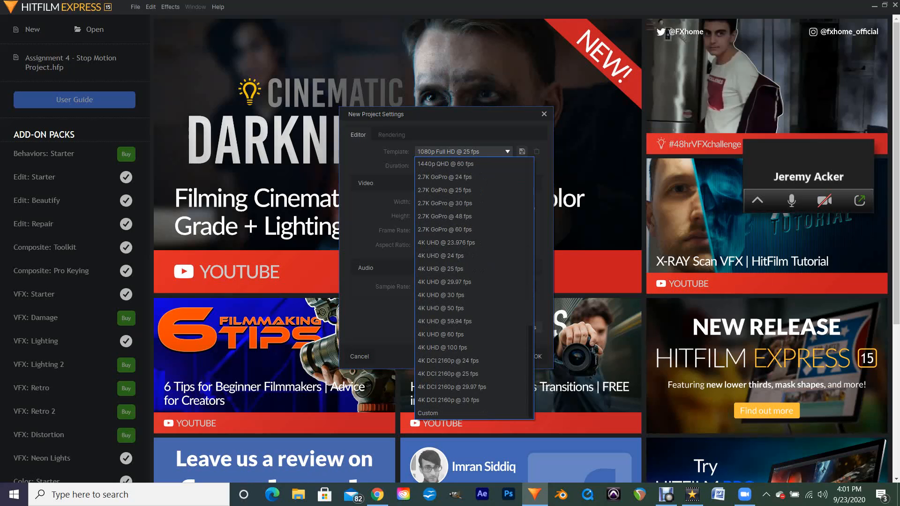
pyautogui.click(470, 412)
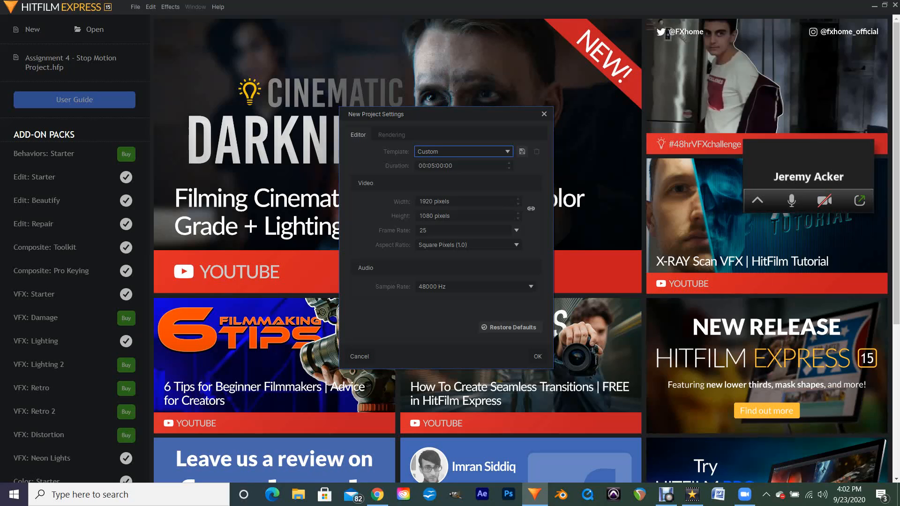
# Set the new project's duration to 00:00:05:00.
pyautogui.doubleClick(432, 166)
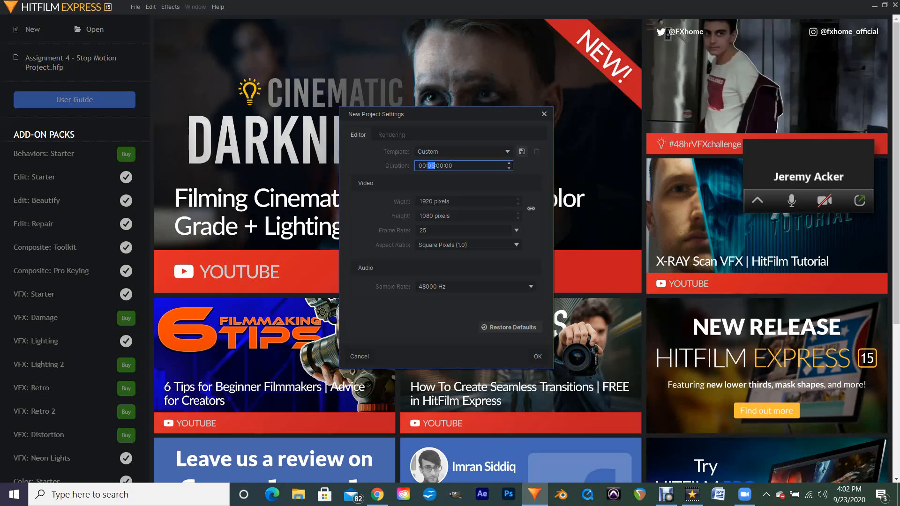
pyautogui.click(434, 166)
pyautogui.press('BackSpace')
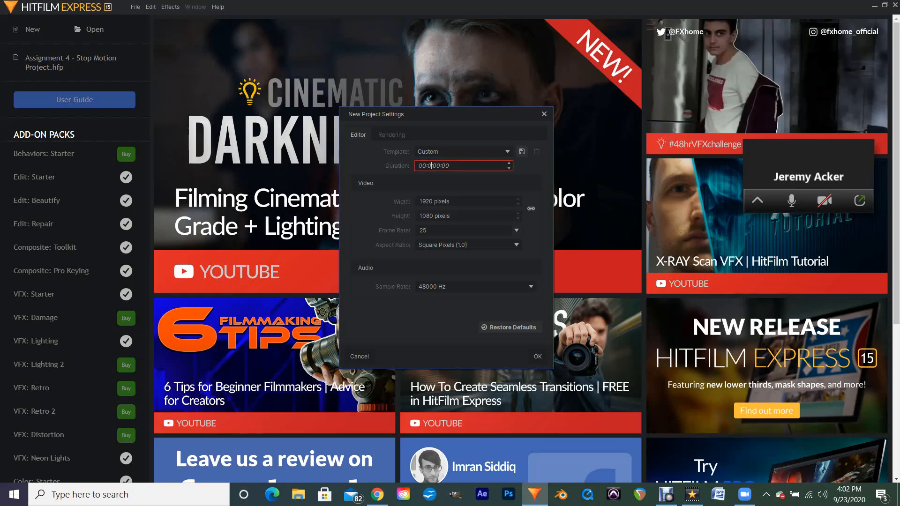
pyautogui.write('00')
pyautogui.doubleClick(440, 166)
pyautogui.write('05')
pyautogui.press('Tab')
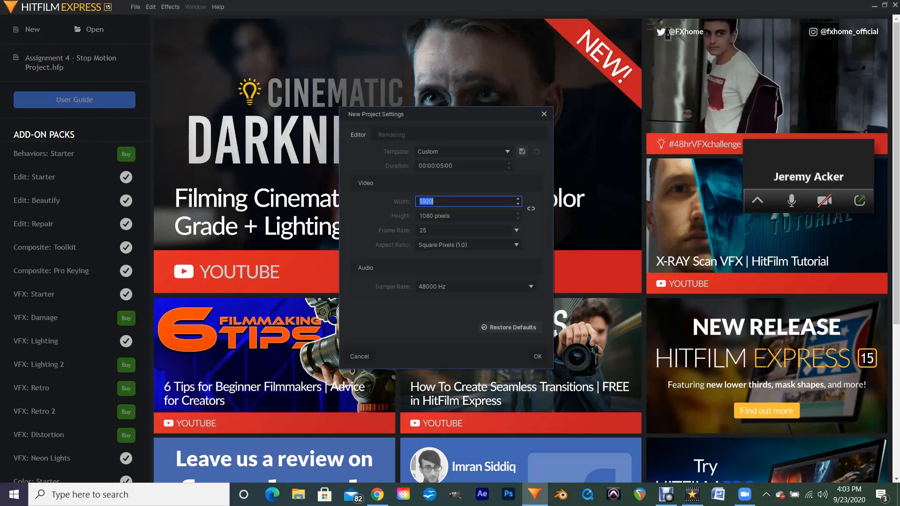
# Set the project's video size to 720 pixels wide and 540 pixels high.
pyautogui.write('720')
pyautogui.press('Tab')
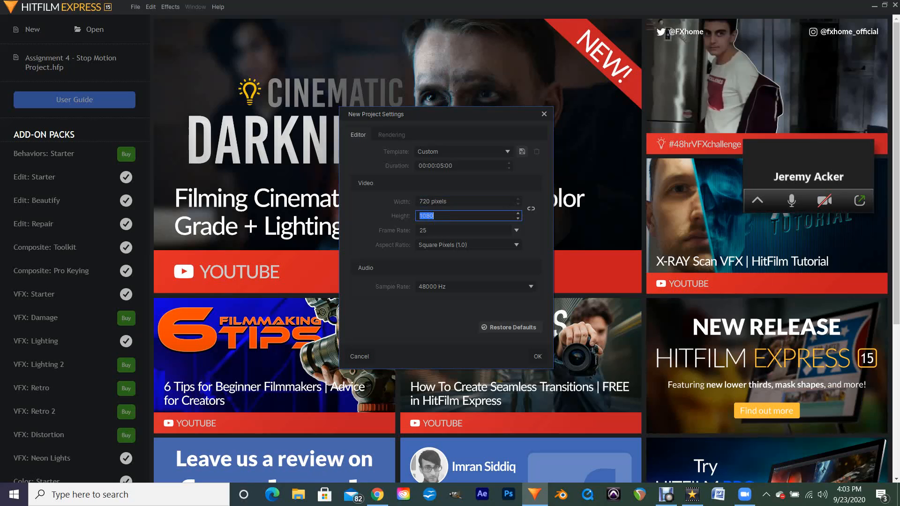
pyautogui.write('540')
# Set the frame rate to a custom 10 fps and create the project.
pyautogui.click(516, 230)
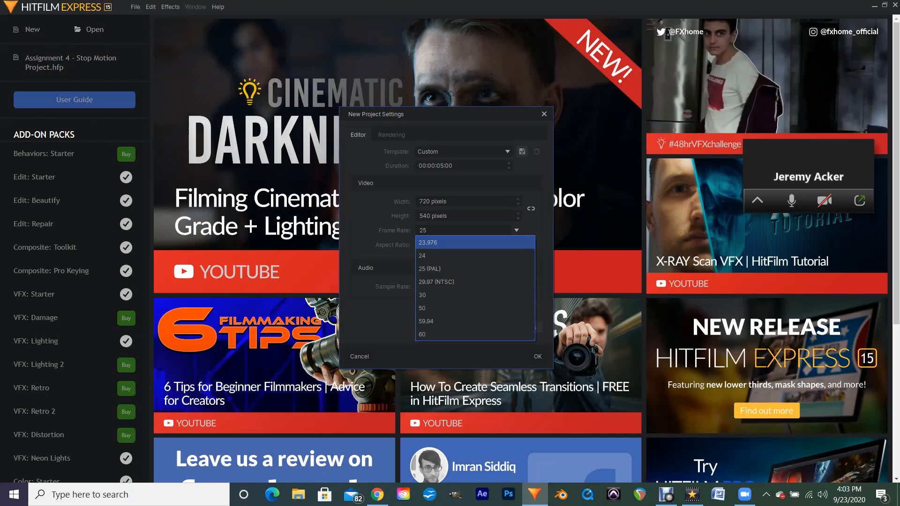
pyautogui.click(436, 230)
pyautogui.doubleClick(423, 231)
pyautogui.click(423, 230)
pyautogui.doubleClick(422, 230)
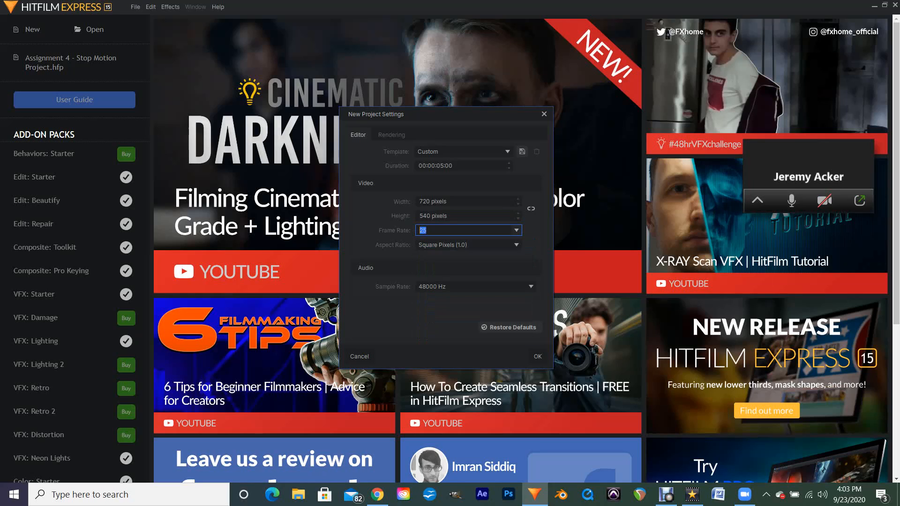
pyautogui.write('10')
pyautogui.click(538, 357)
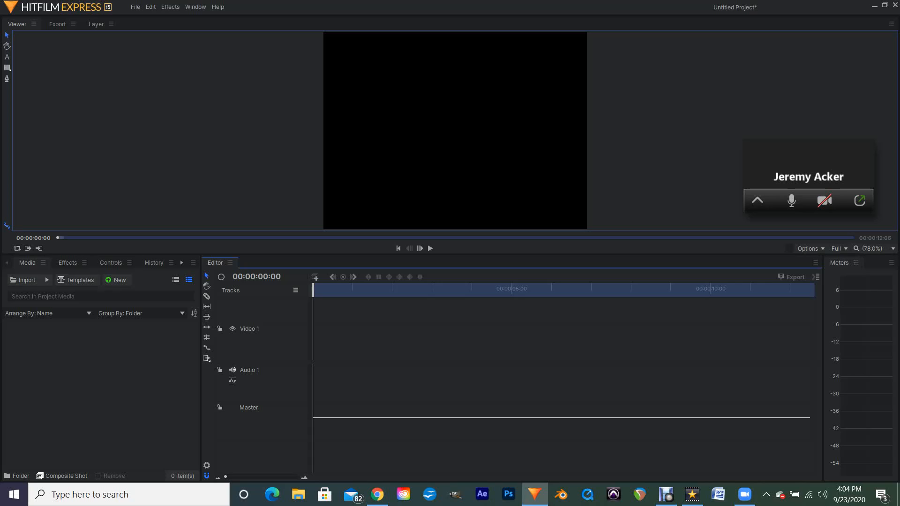
# Correct the duration to 00:00:05:00 in the settings of the open project.
pyautogui.click(135, 6)
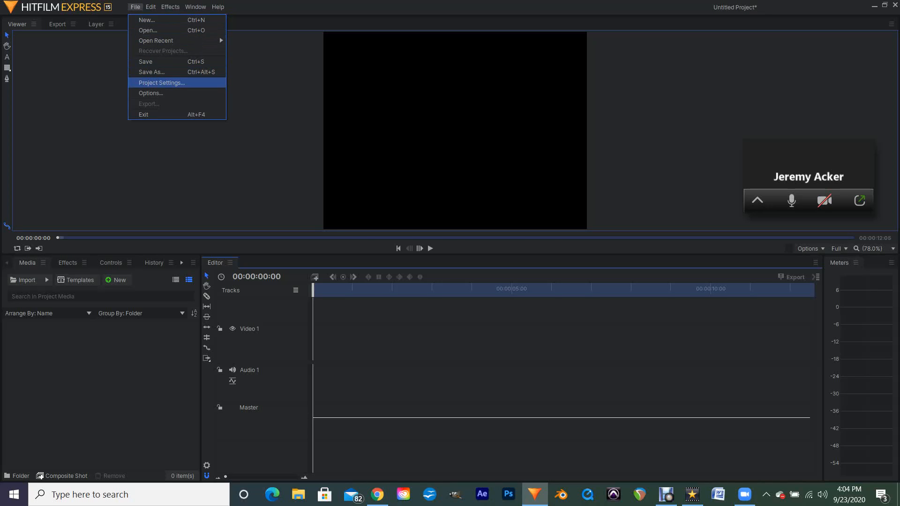
pyautogui.click(162, 83)
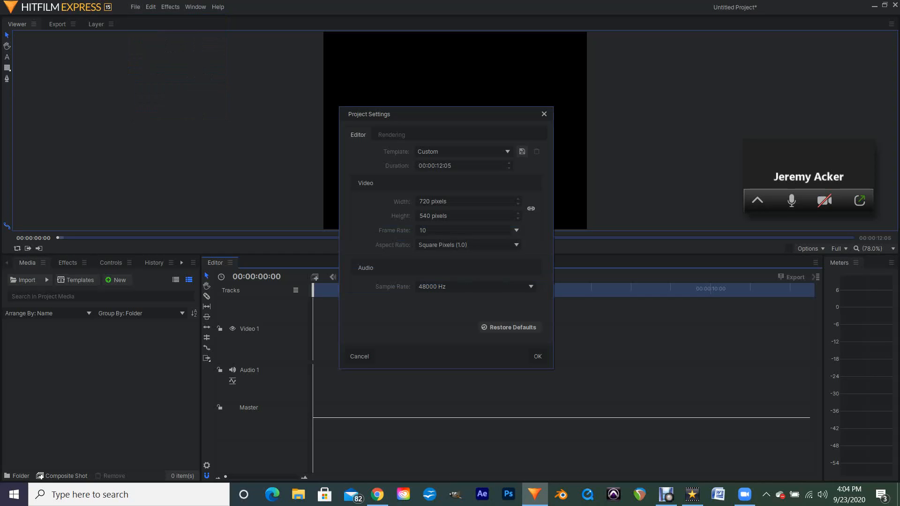
pyautogui.doubleClick(448, 166)
pyautogui.click(451, 166)
pyautogui.press('BackSpace')
pyautogui.write('0')
pyautogui.press('BackSpace')
pyautogui.press('BackSpace')
pyautogui.write('05')
pyautogui.click(537, 356)
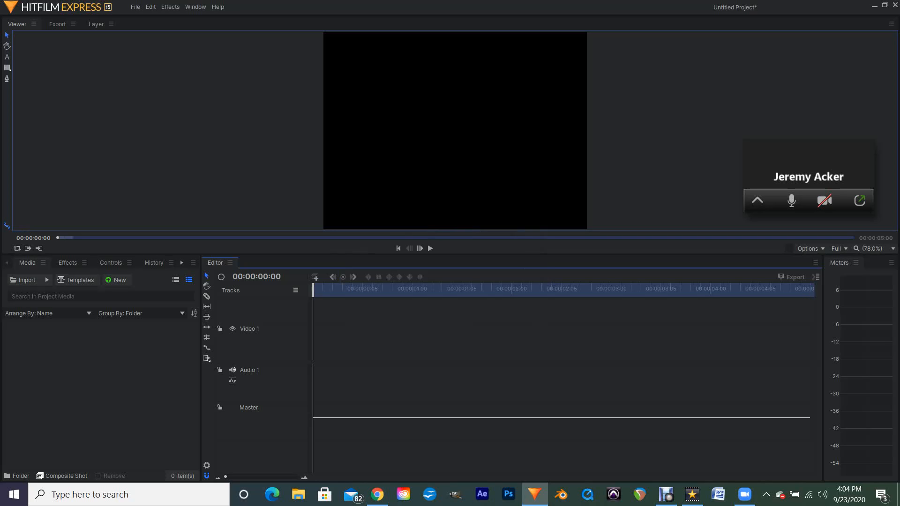
# Play the empty timeline briefly and scrub the playhead forward and back to the start.
pyautogui.press('space')
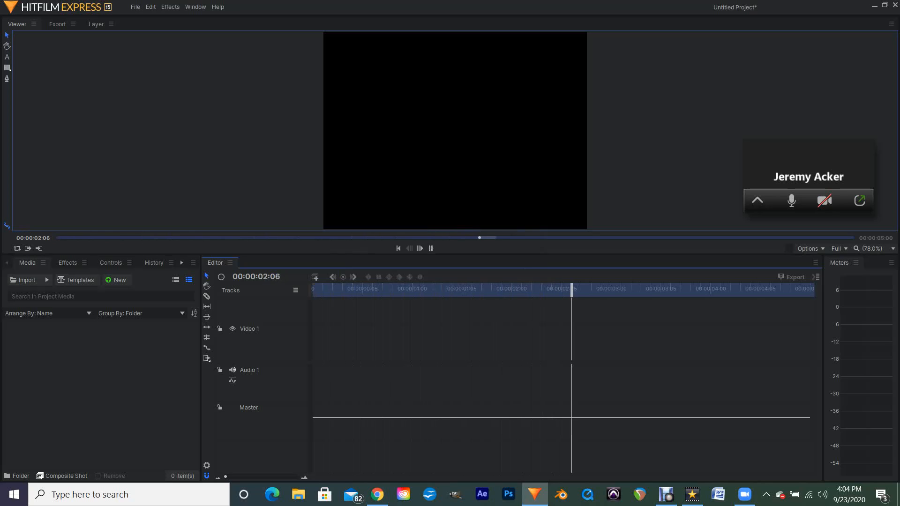
pyautogui.press('space')
pyautogui.click(399, 248)
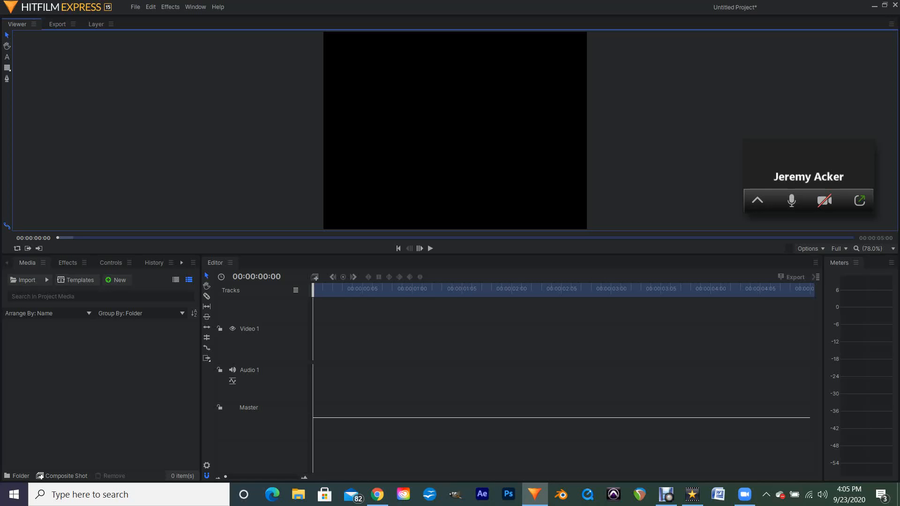
pyautogui.moveTo(313, 289); pyautogui.dragTo(551, 289)
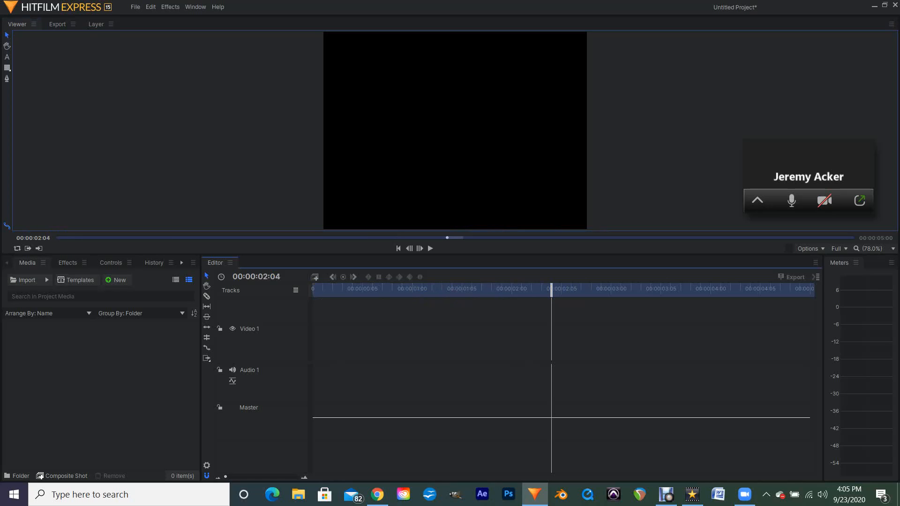
pyautogui.moveTo(551, 289); pyautogui.dragTo(313, 290)
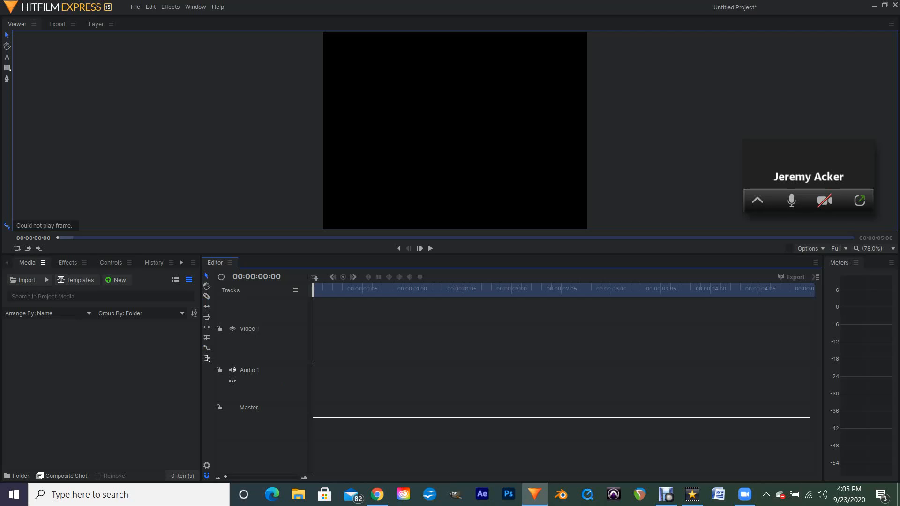
pyautogui.click(68, 263)
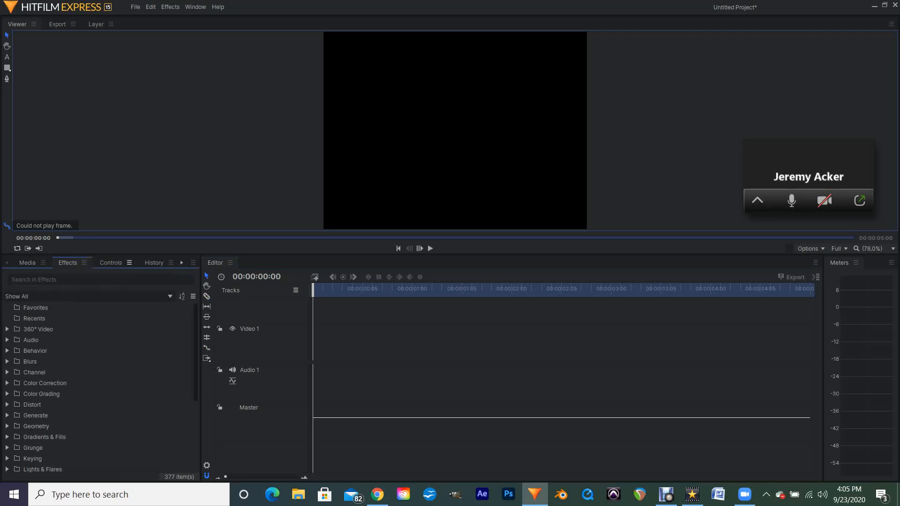
pyautogui.click(155, 263)
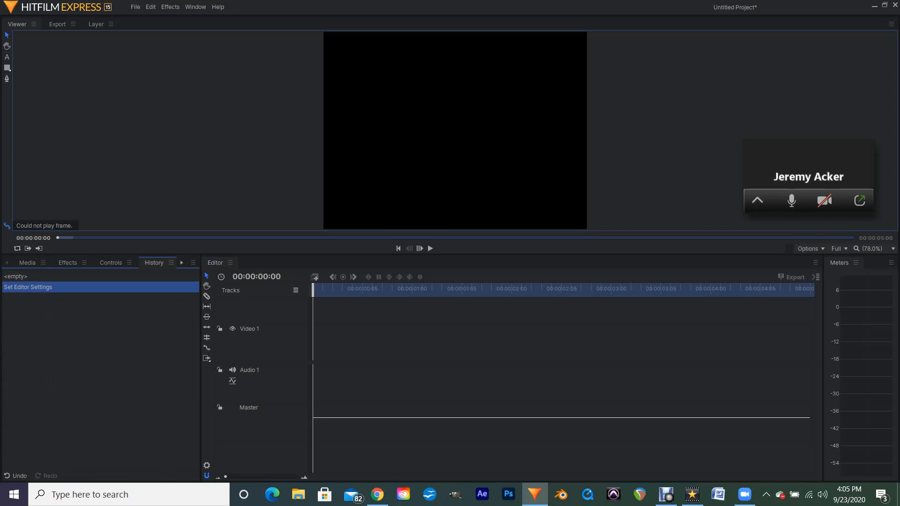
pyautogui.click(27, 263)
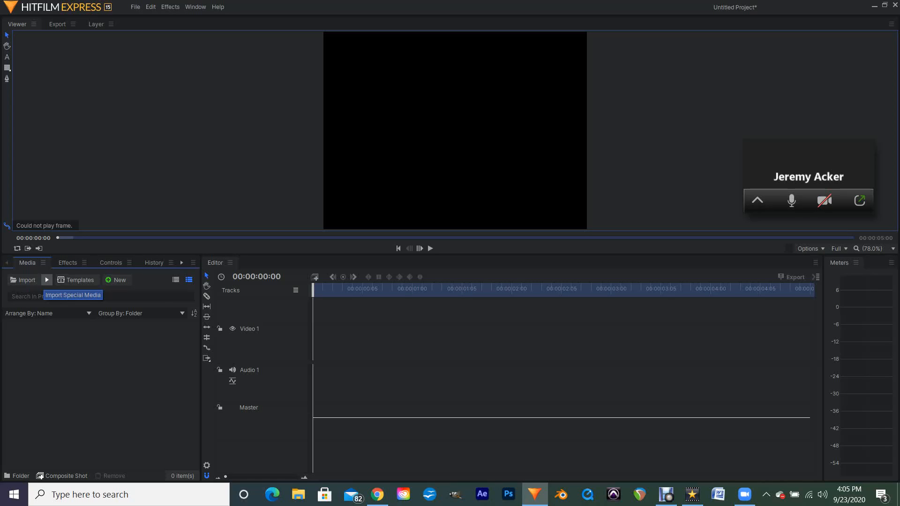
# Import photos IMG_2218 through IMG_2251 from the desktop's Picture Sequence folder as an image sequence.
pyautogui.click(46, 280)
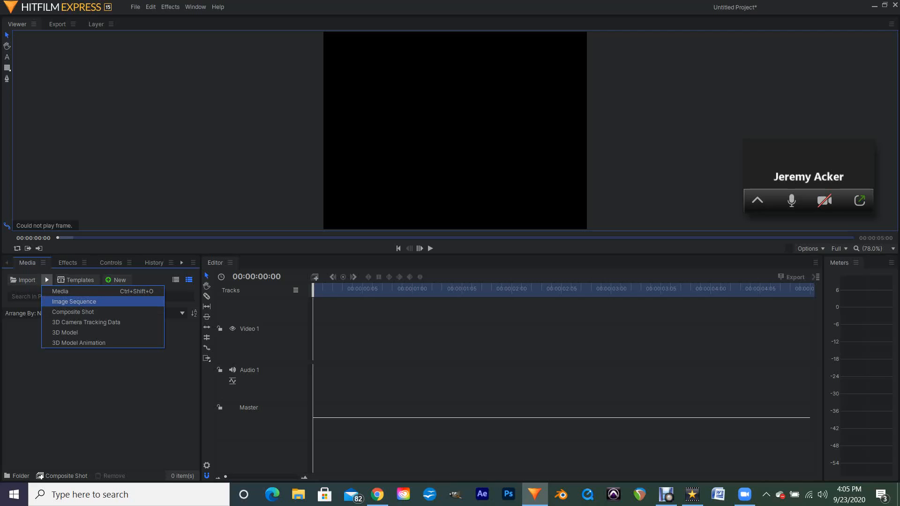
pyautogui.click(74, 302)
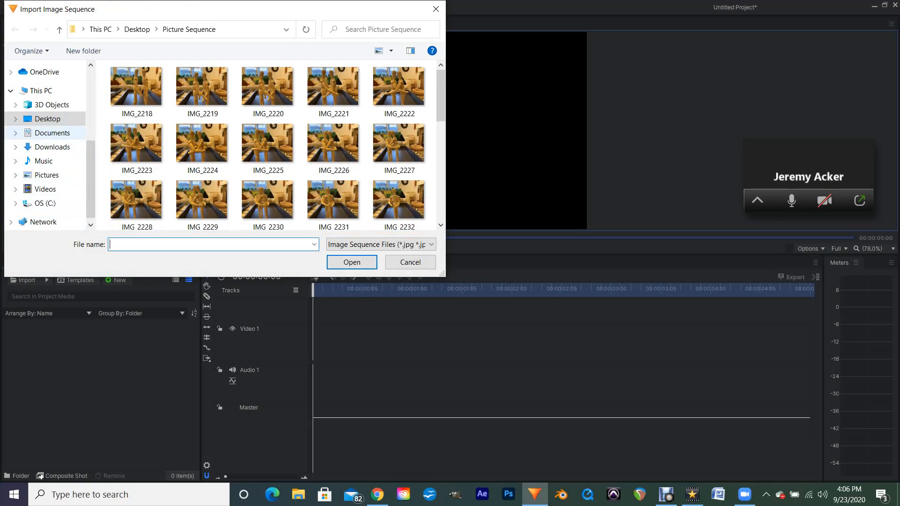
pyautogui.click(48, 119)
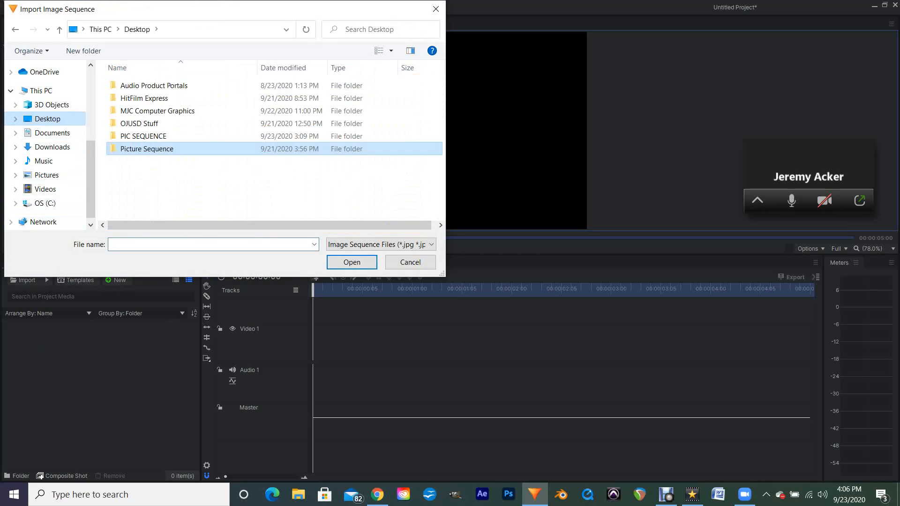
pyautogui.click(147, 149)
pyautogui.click(351, 262)
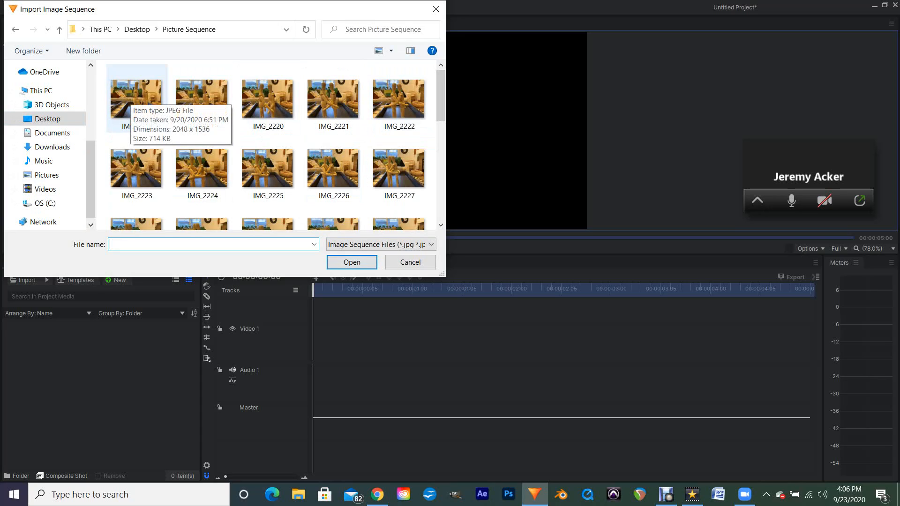
pyautogui.click(136, 99)
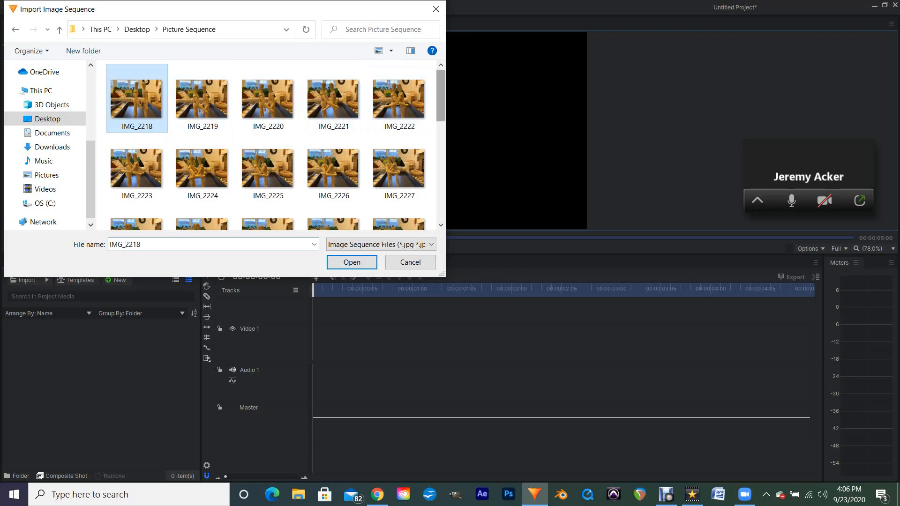
pyautogui.scroll(-5, 328, 100)
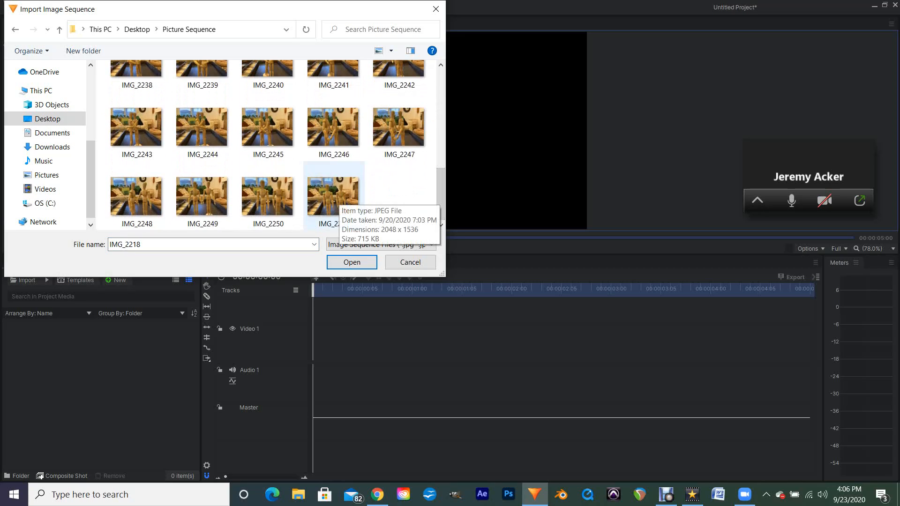
pyautogui.keyDown('shift'); pyautogui.click(334, 196); pyautogui.keyUp('shift')
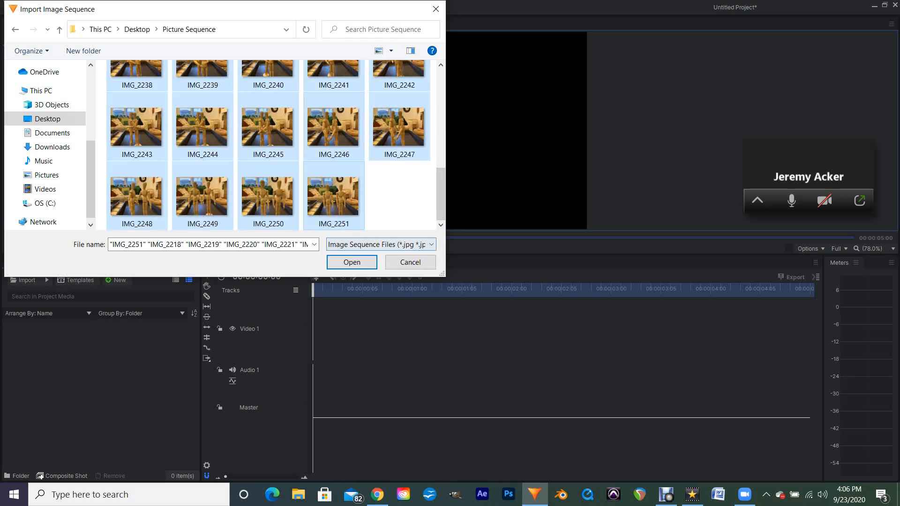
pyautogui.click(352, 262)
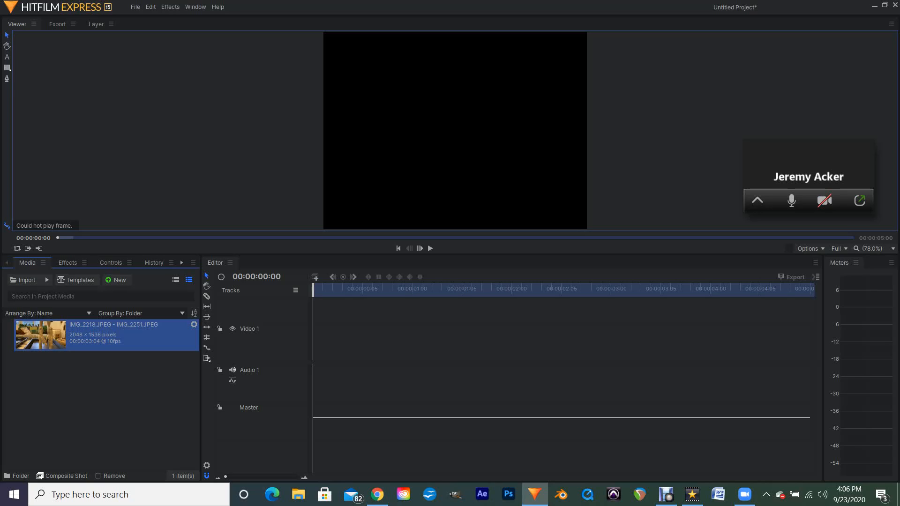
# Place the imported image sequence at the start of Video 1, changing the editor sequence's settings to match the clip.
pyautogui.moveTo(52, 336); pyautogui.dragTo(317, 340)
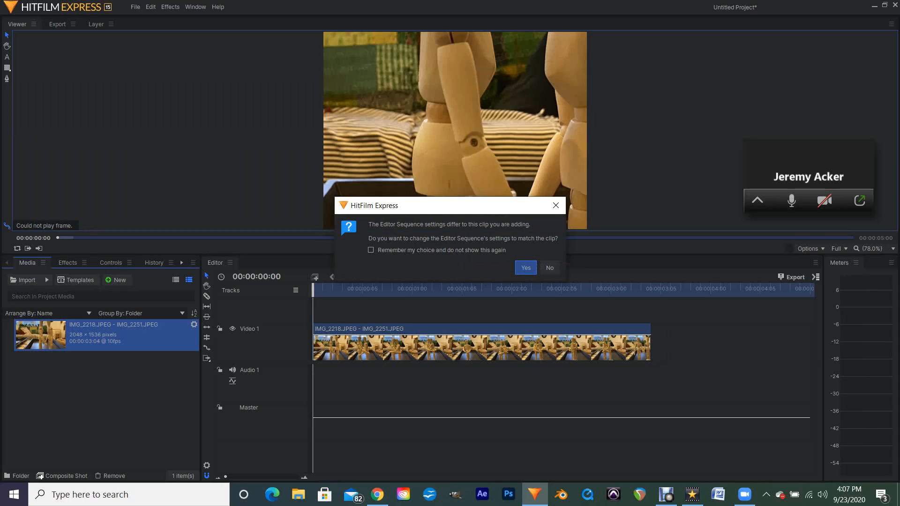
pyautogui.click(526, 268)
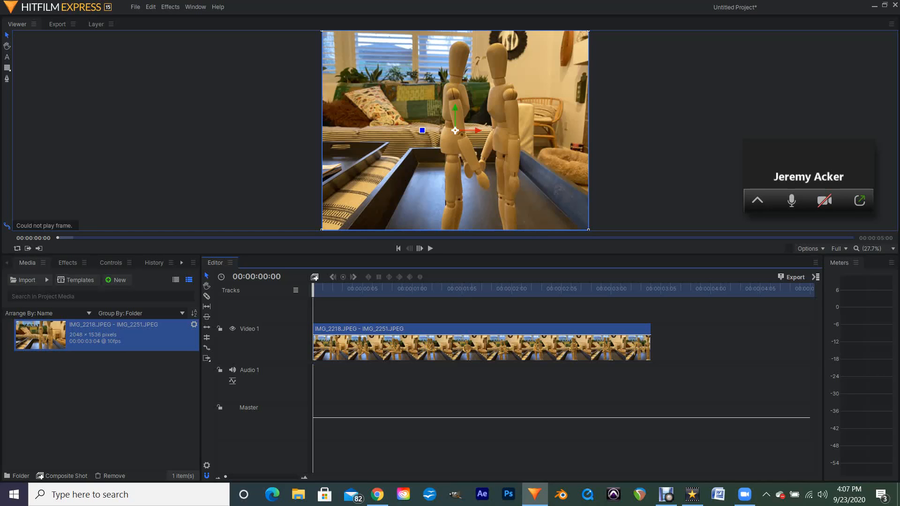
pyautogui.click(399, 319)
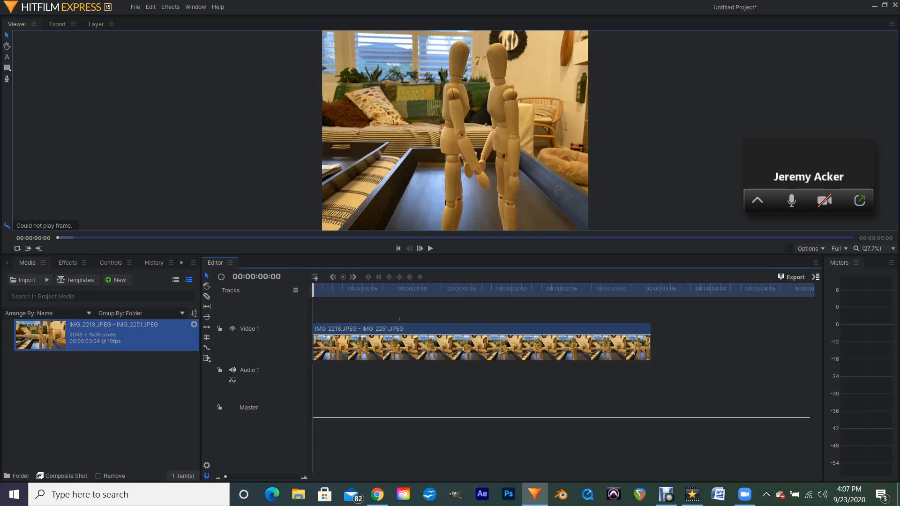
# Play back the stop-motion sequence, then step forward three frames from its beginning.
pyautogui.click(431, 249)
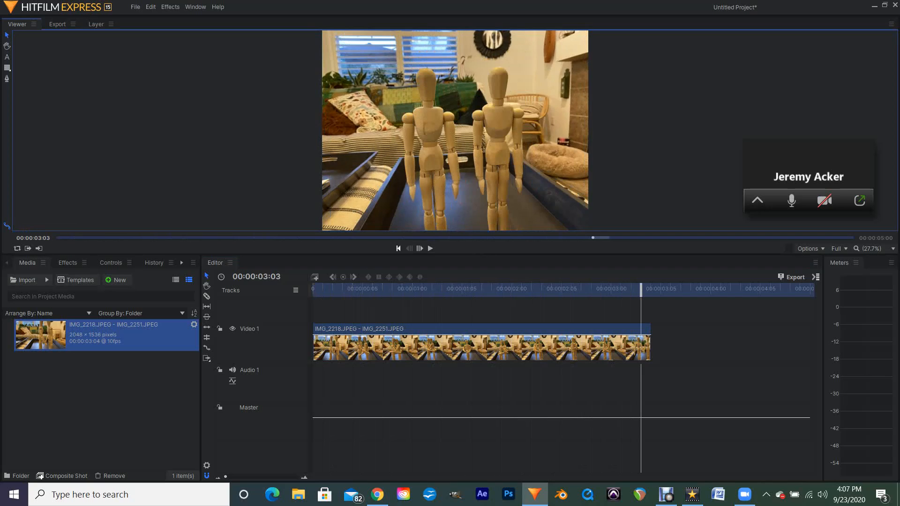
pyautogui.press('Home')
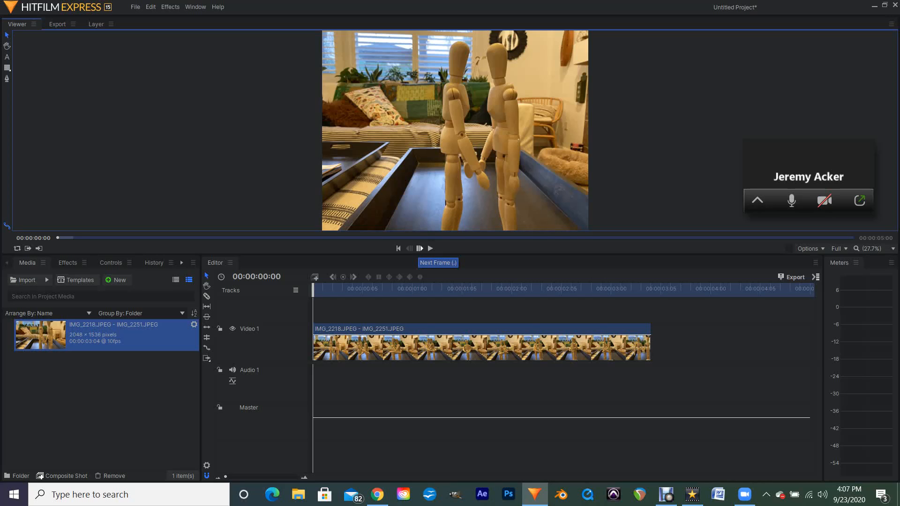
pyautogui.click(419, 248)
pyautogui.click(419, 248)
pyautogui.click(419, 248)
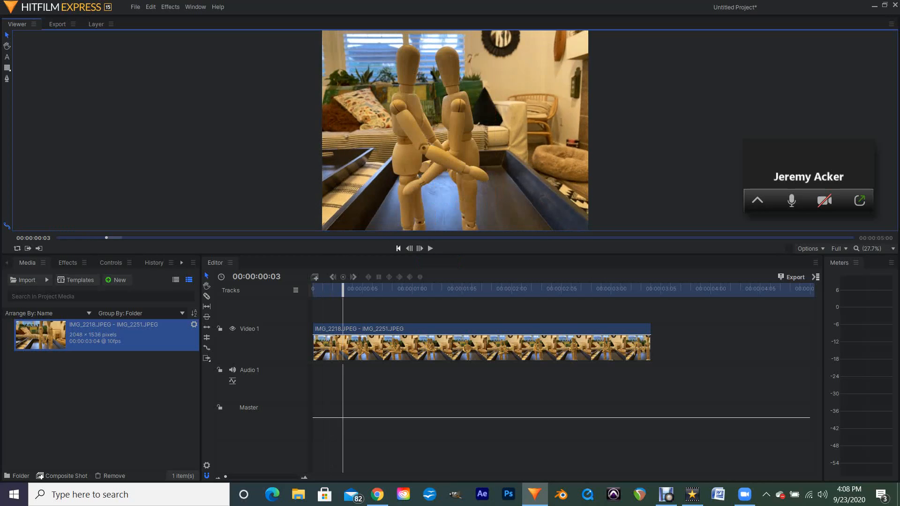
# Slice the image sequence clip on Video 1 at 00:00:00:01 to separate its first frame.
pyautogui.click(398, 249)
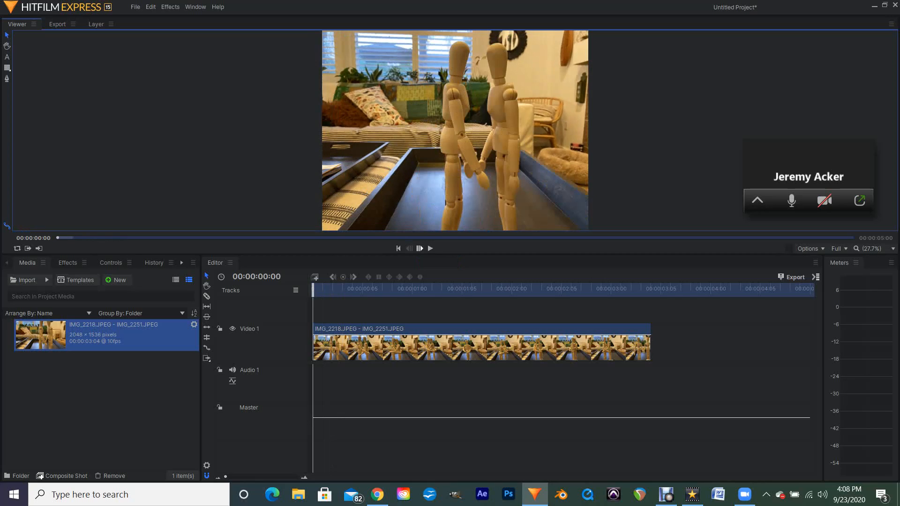
pyautogui.click(419, 249)
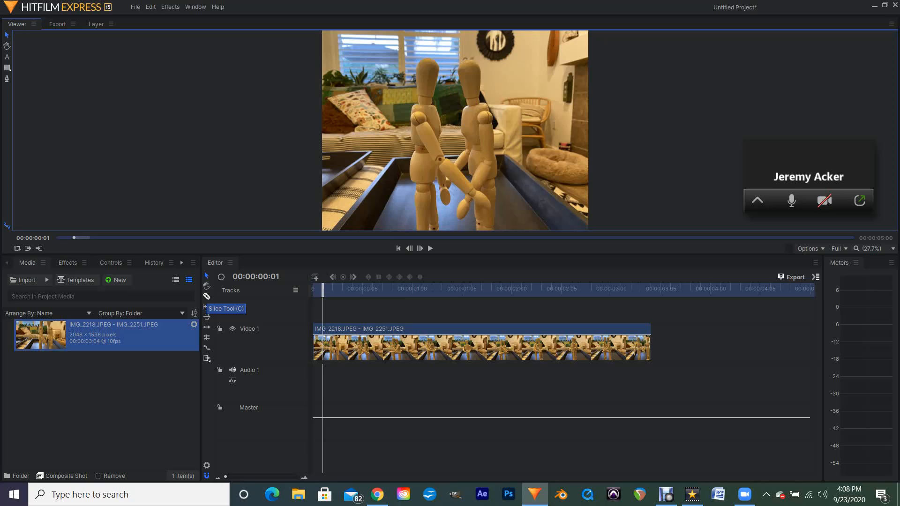
pyautogui.click(206, 296)
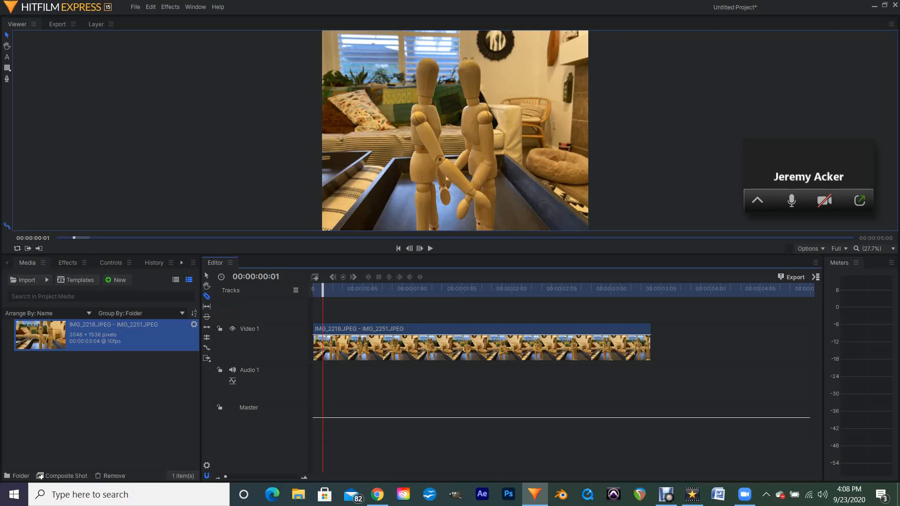
pyautogui.click(323, 348)
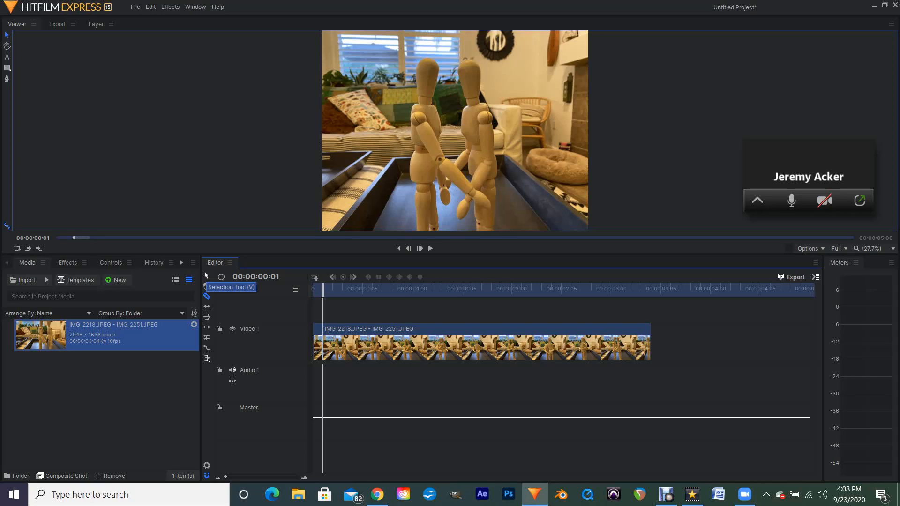
# Move the long clip along Video 1 to leave a three-frame gap after the separated first frame.
pyautogui.click(206, 275)
pyautogui.moveTo(331, 327); pyautogui.dragTo(385, 322)
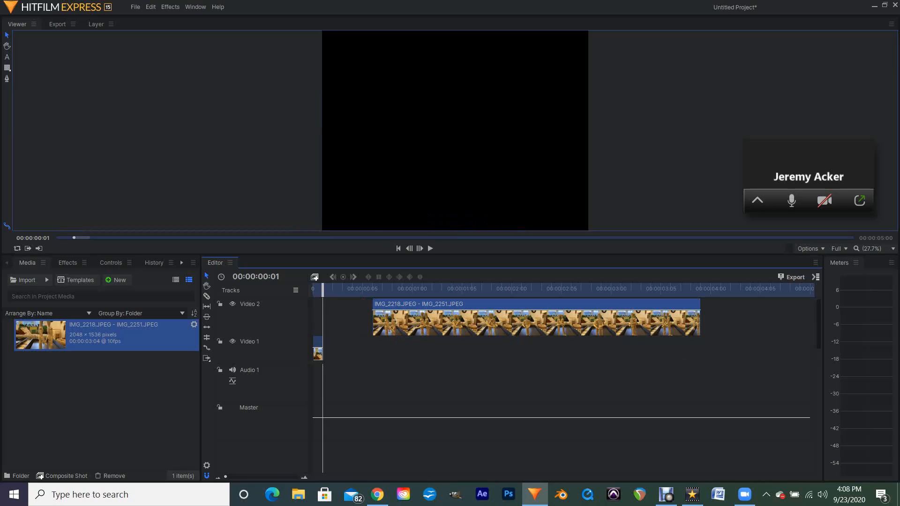
pyautogui.hotkey('ctrl', 'z')
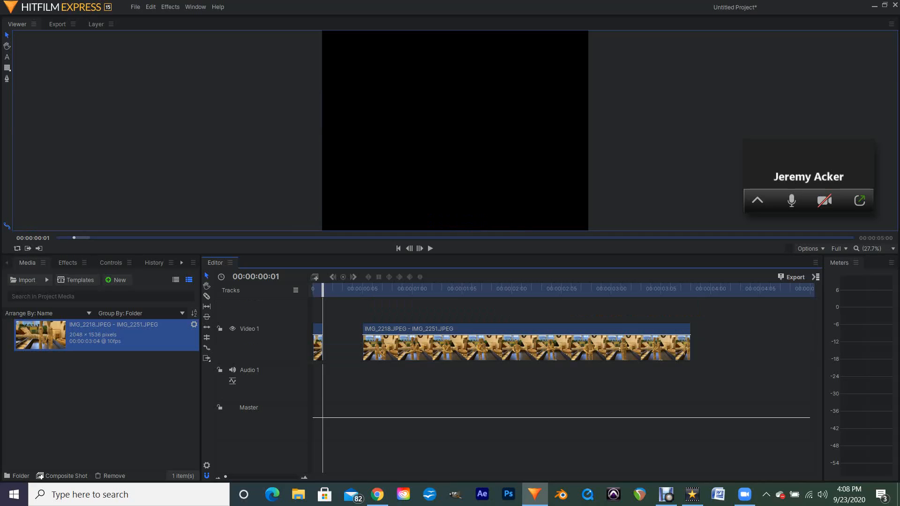
pyautogui.moveTo(397, 329); pyautogui.dragTo(378, 328)
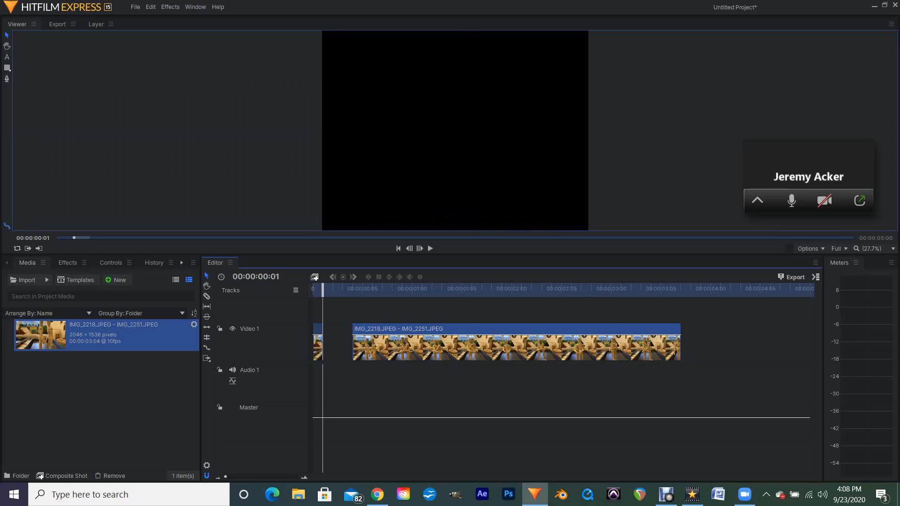
# Rate-stretch the first-frame clip so that it fills the gap up to the long clip.
pyautogui.moveTo(323, 290); pyautogui.dragTo(313, 290)
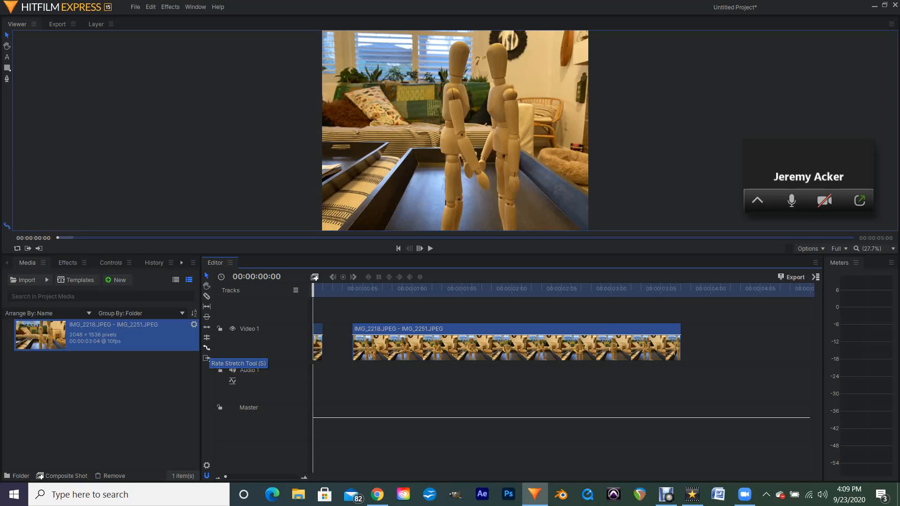
pyautogui.click(206, 348)
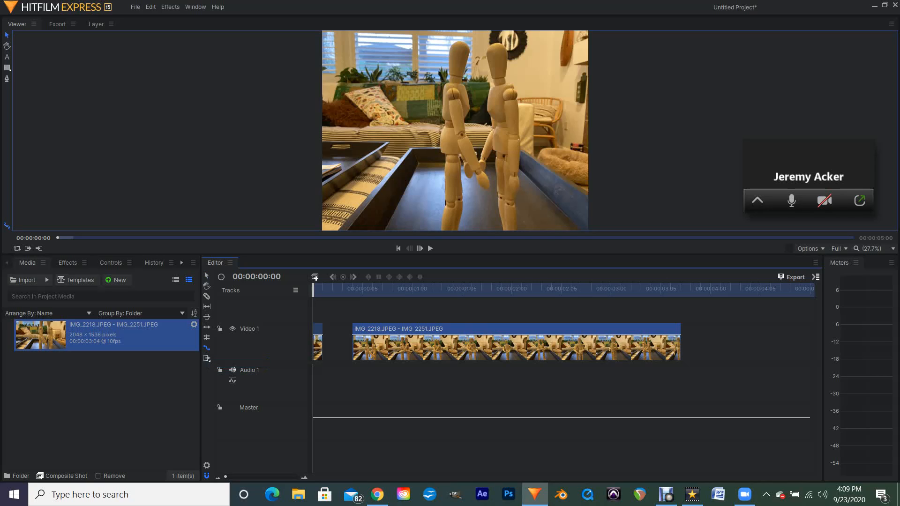
pyautogui.moveTo(322, 347); pyautogui.dragTo(352, 346)
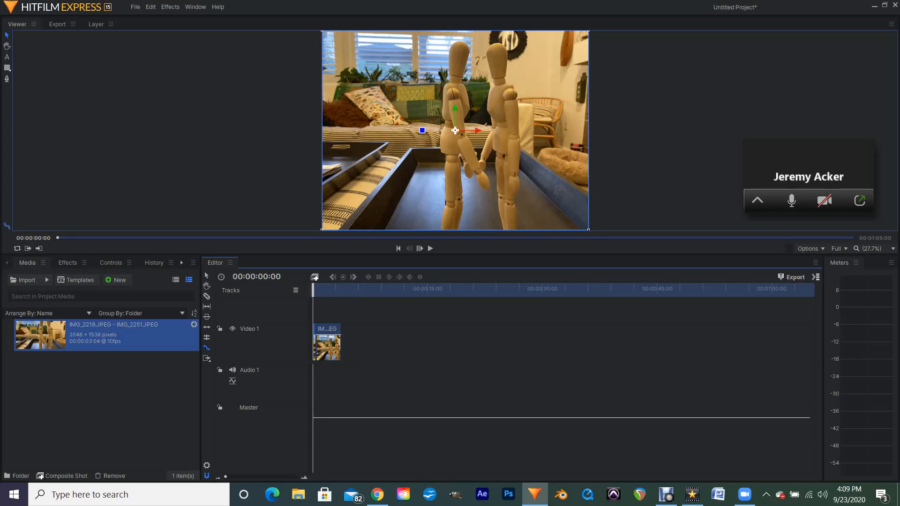
# Play back the edited sequence to review the held first frame, and return the playhead to the start.
pyautogui.moveTo(225, 477); pyautogui.dragTo(293, 476)
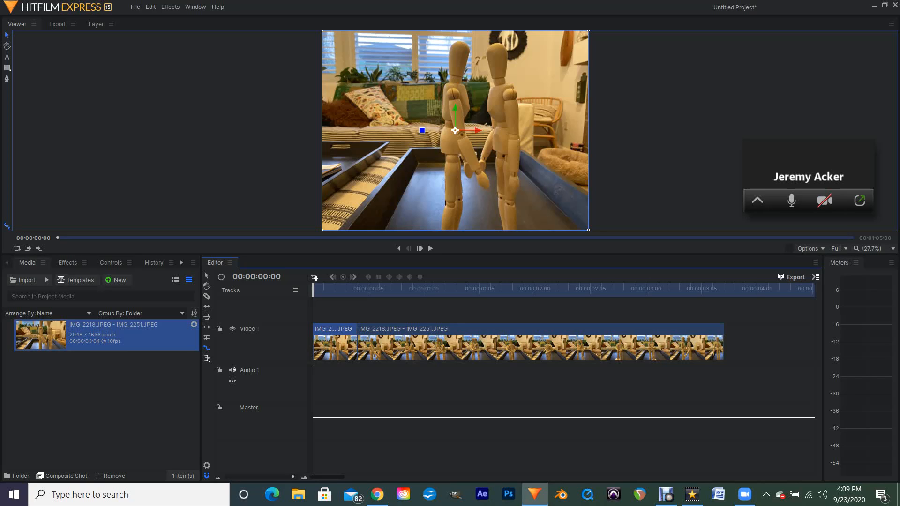
pyautogui.press('space')
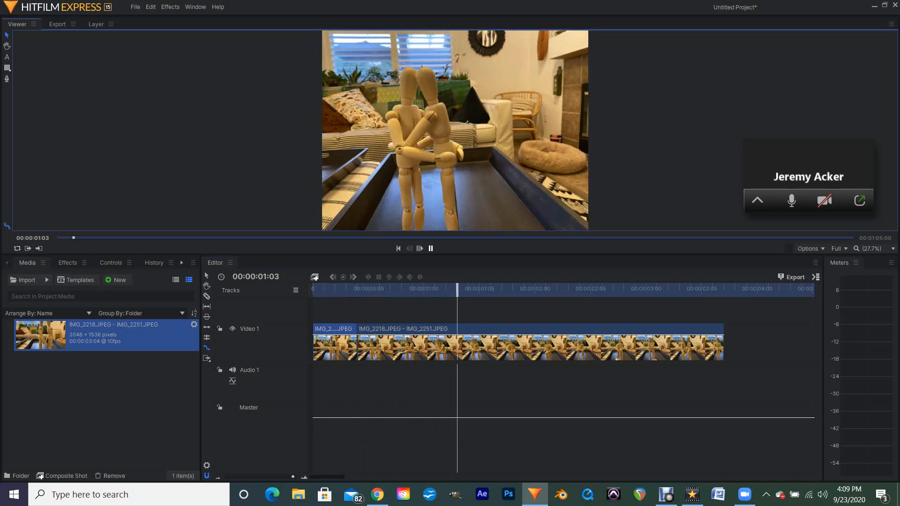
pyautogui.press('space')
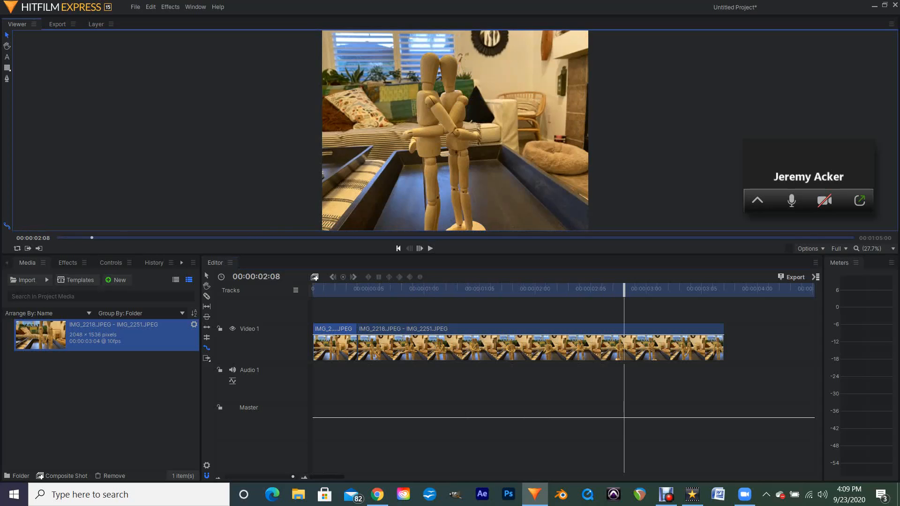
pyautogui.press('Home')
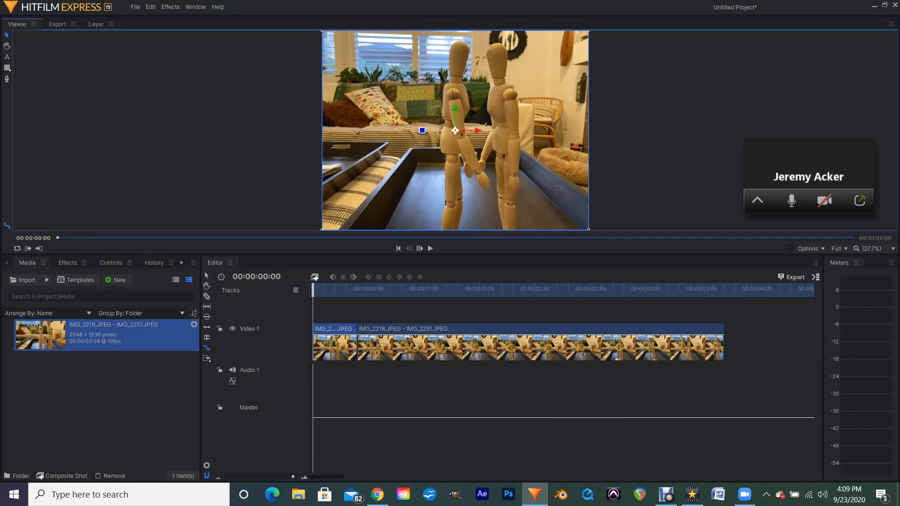
# Slice the long clip at 00:00:00:09 and shift everything after the cut forward two frames to start at 00:00:01:01.
pyautogui.moveTo(313, 289); pyautogui.dragTo(412, 289)
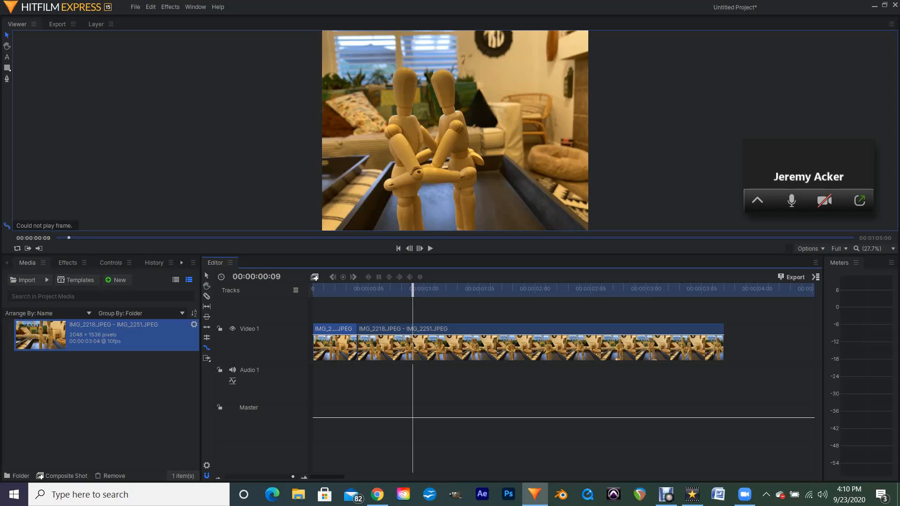
pyautogui.press('c')
pyautogui.click(412, 347)
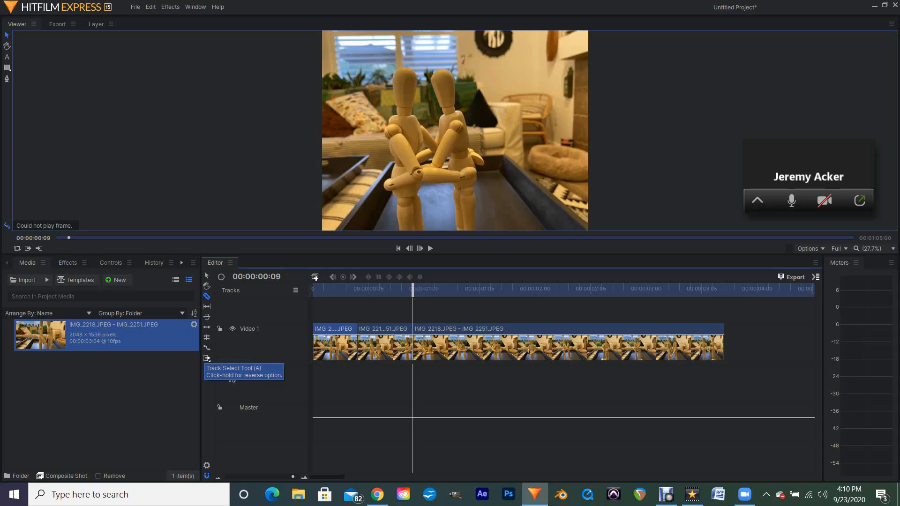
pyautogui.click(207, 358)
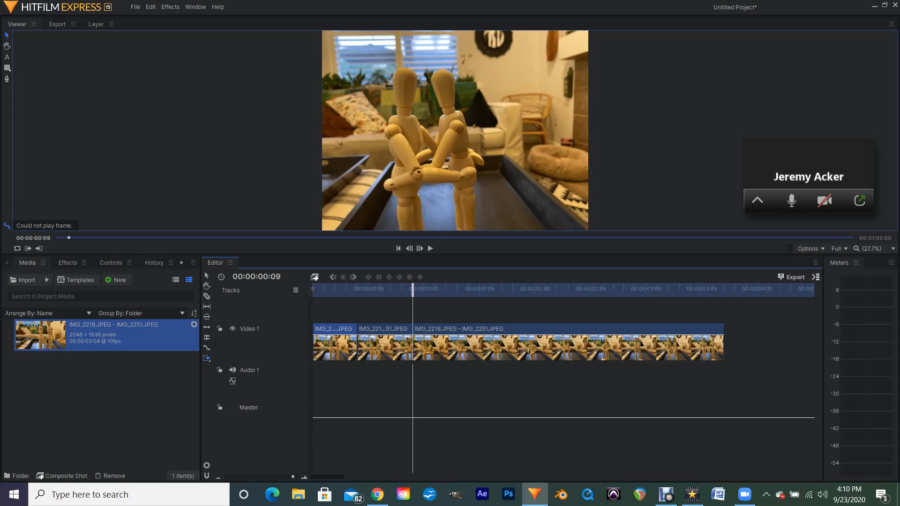
pyautogui.moveTo(424, 330); pyautogui.dragTo(442, 330)
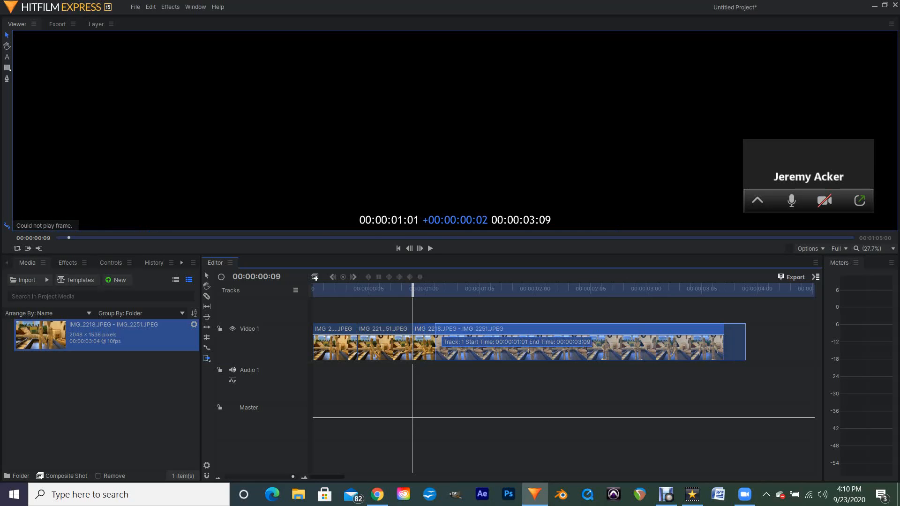
pyautogui.moveTo(442, 330); pyautogui.dragTo(441, 329)
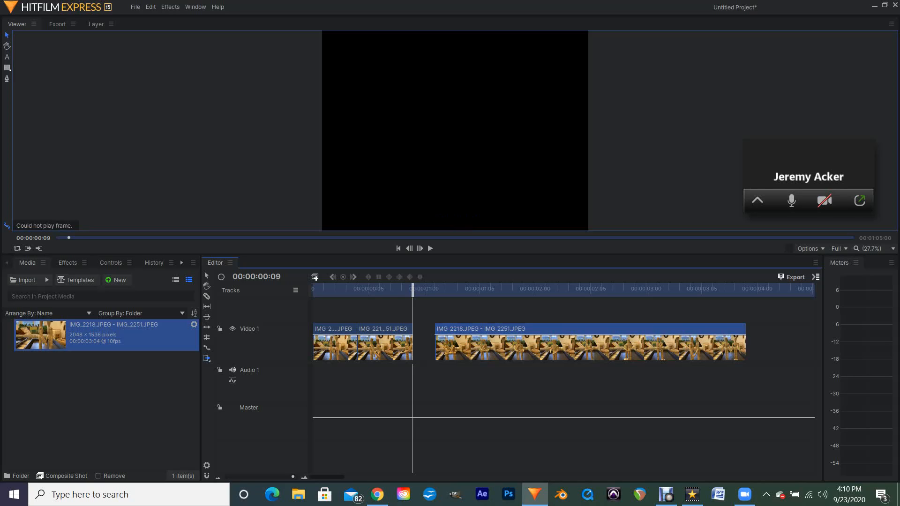
# Slice off the last frame before the gap at 00:00:00:08 and rate-stretch it to meet the following clip.
pyautogui.click(207, 275)
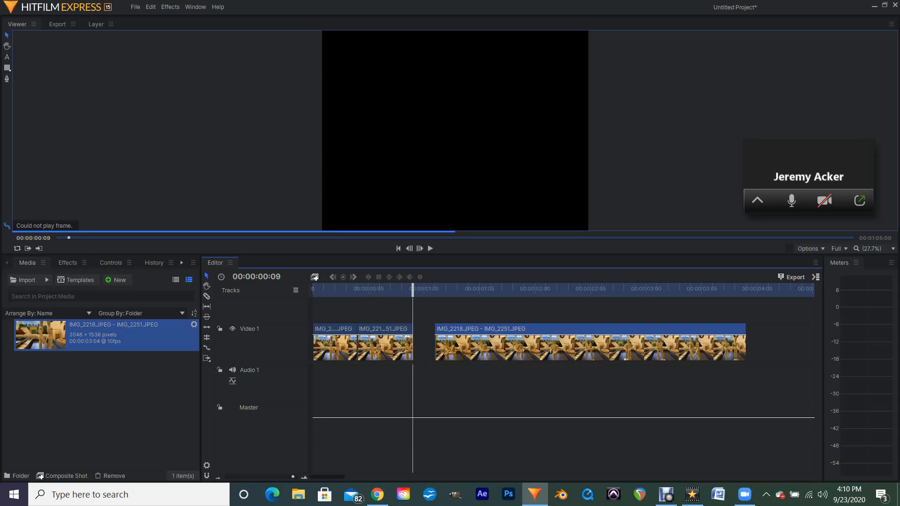
pyautogui.press('Left')
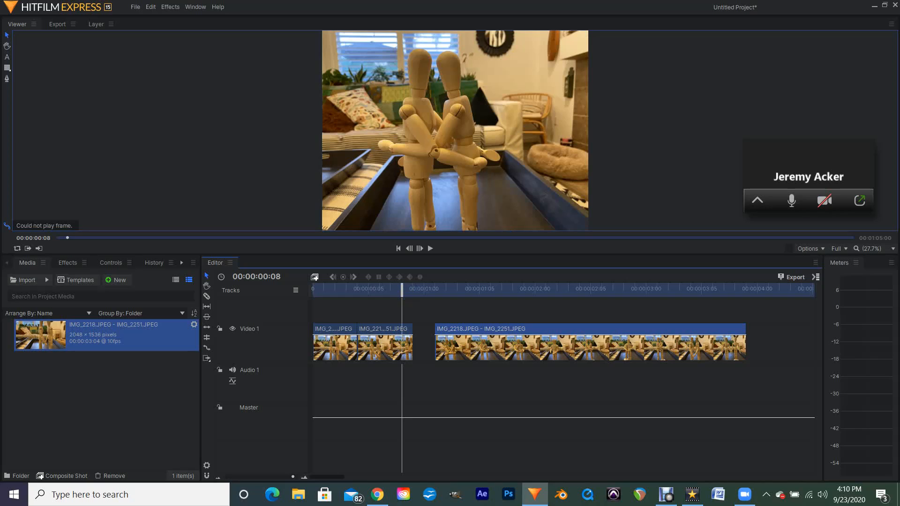
pyautogui.press('Right')
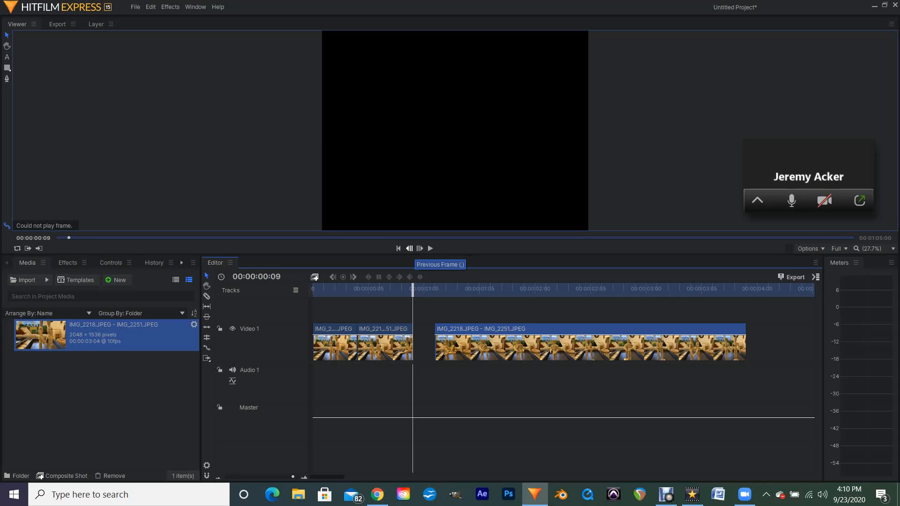
pyautogui.click(410, 248)
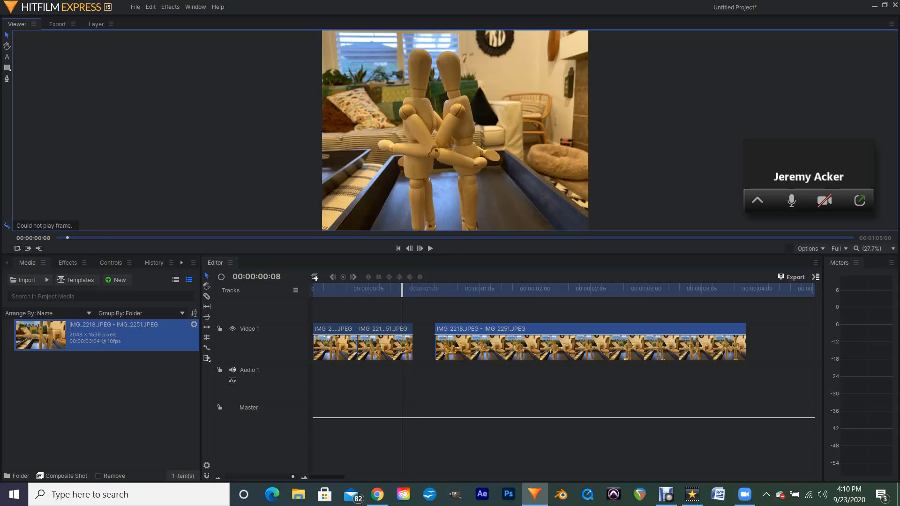
pyautogui.click(207, 296)
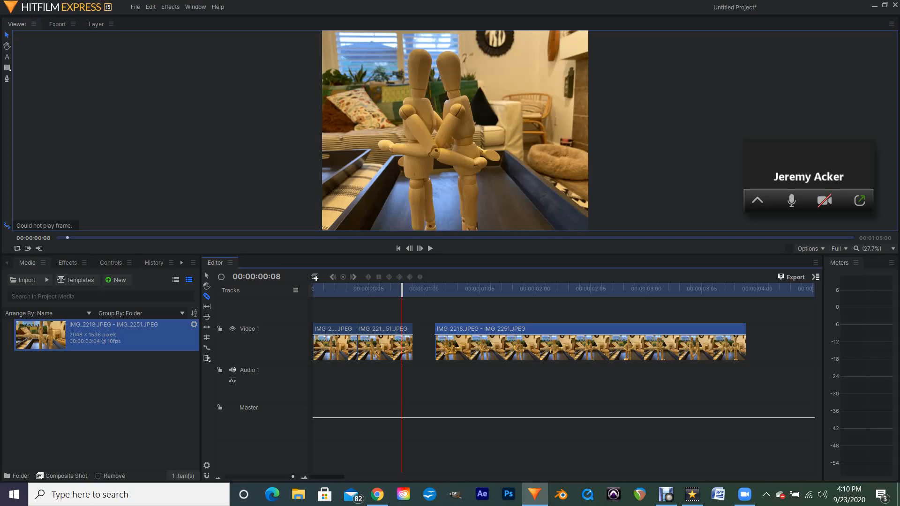
pyautogui.click(401, 347)
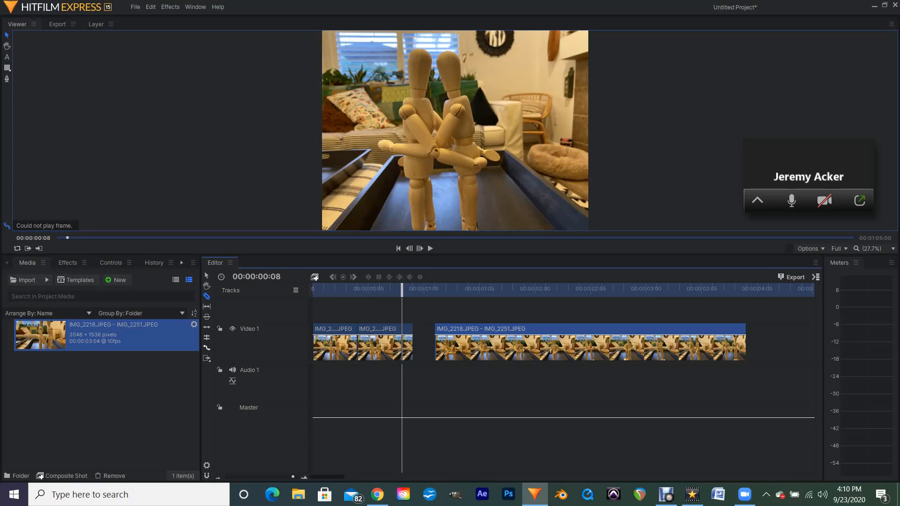
pyautogui.click(206, 348)
pyautogui.moveTo(412, 347); pyautogui.dragTo(436, 346)
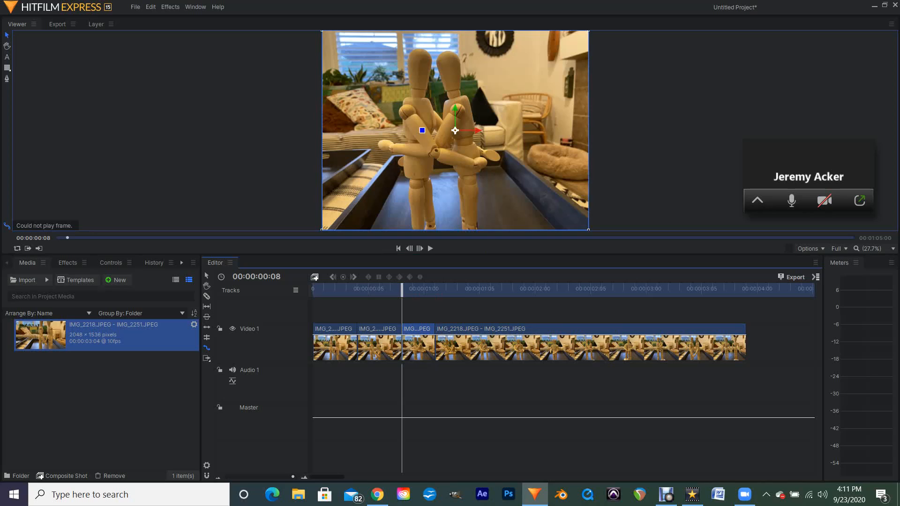
# Play back the sequence to review the second held frame, and return the playhead to the start.
pyautogui.press('Home')
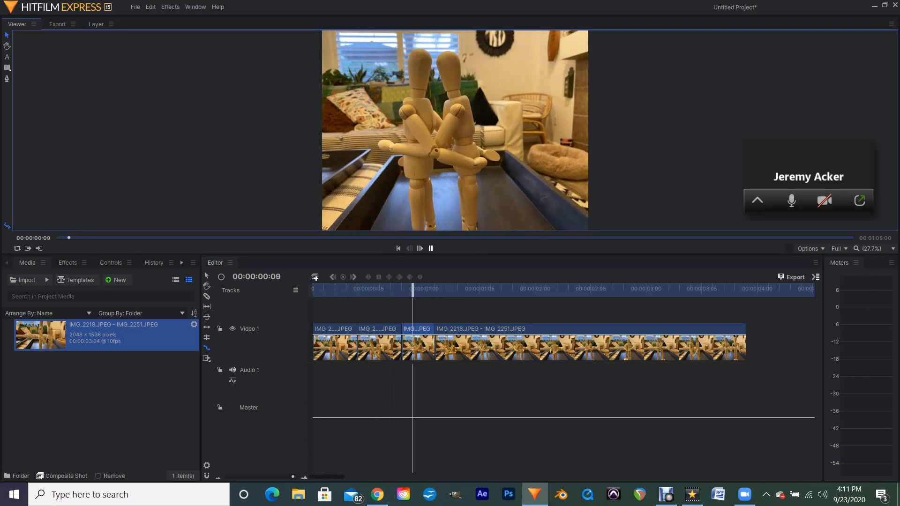
pyautogui.press('space')
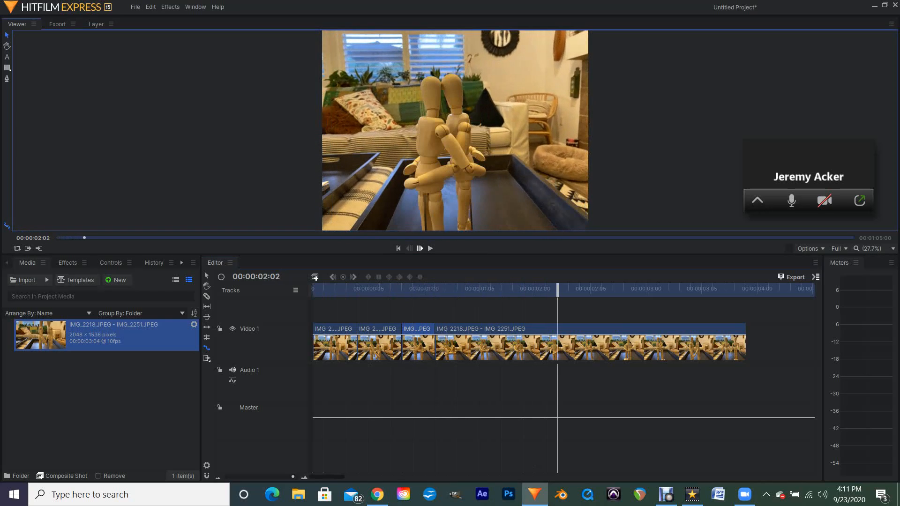
pyautogui.click(399, 248)
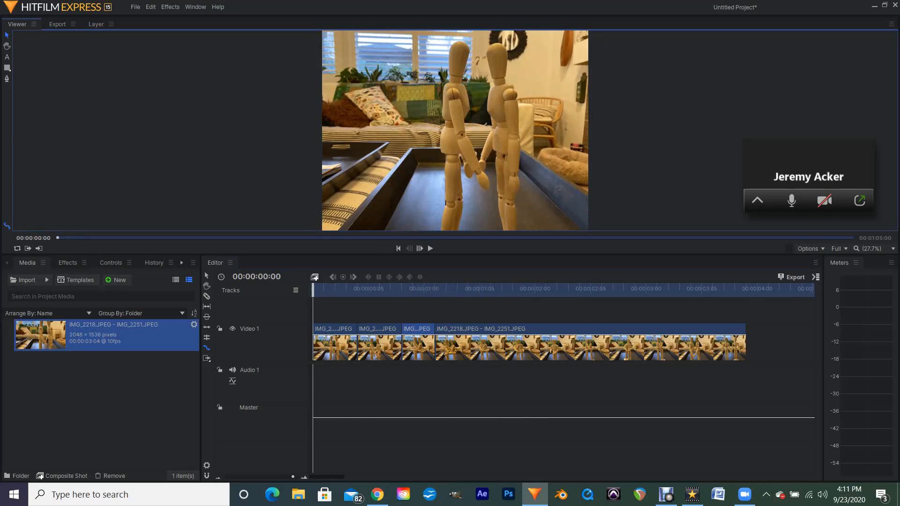
# Slice the last clip at 00:00:01:07 and shift the part after the cut forward two frames to leave a gap.
pyautogui.moveTo(313, 289); pyautogui.dragTo(502, 288)
pyautogui.press('c')
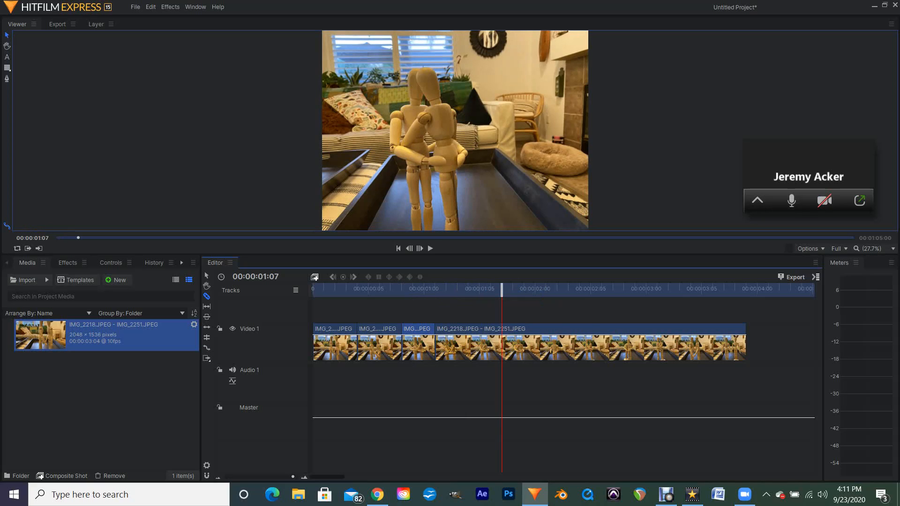
pyautogui.click(502, 347)
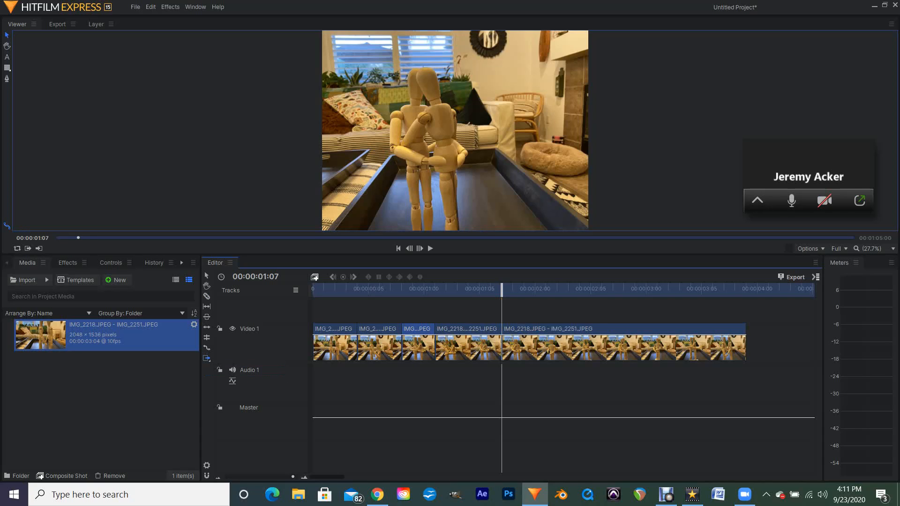
pyautogui.moveTo(521, 341); pyautogui.dragTo(543, 341)
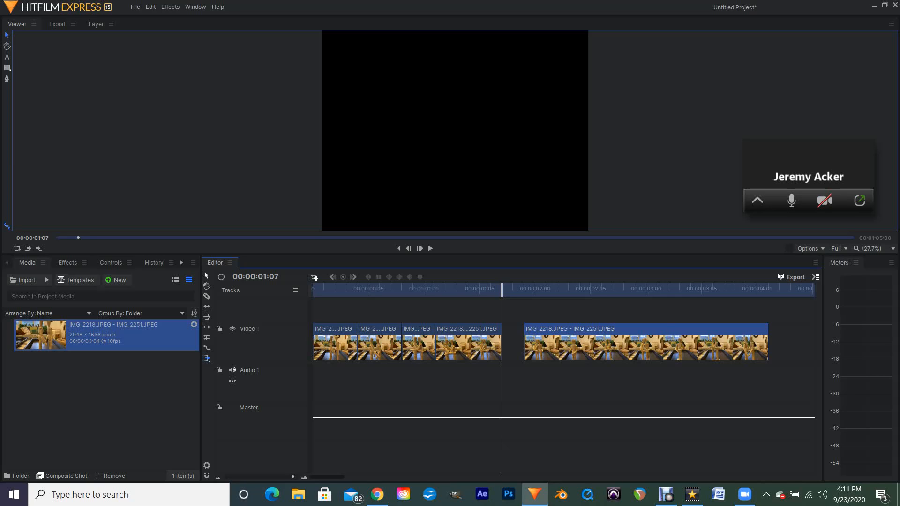
# Slice off the last frame before the gap at 00:00:01:06 and rate-stretch it to meet the following clip.
pyautogui.click(206, 275)
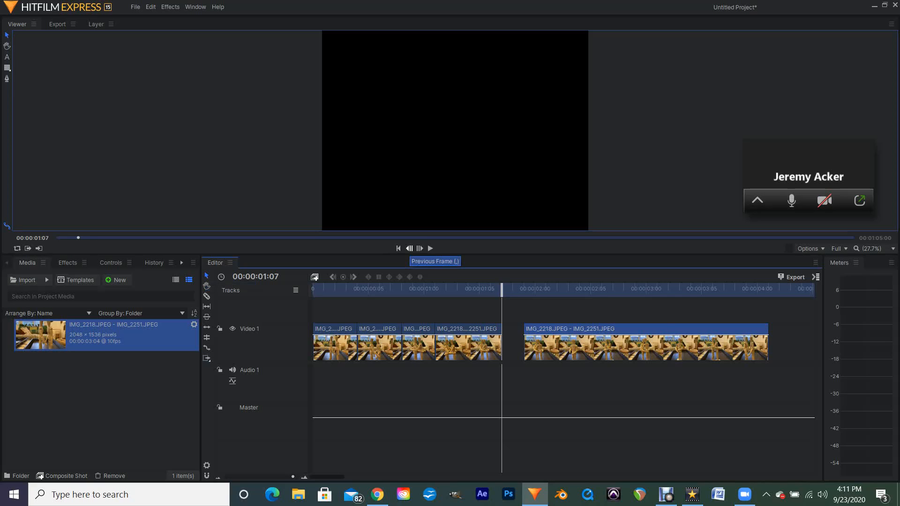
pyautogui.click(410, 249)
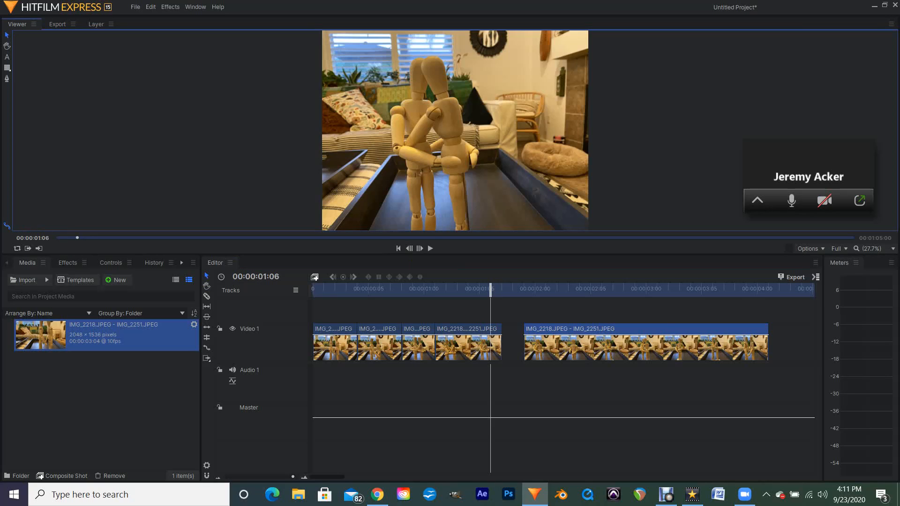
pyautogui.click(206, 296)
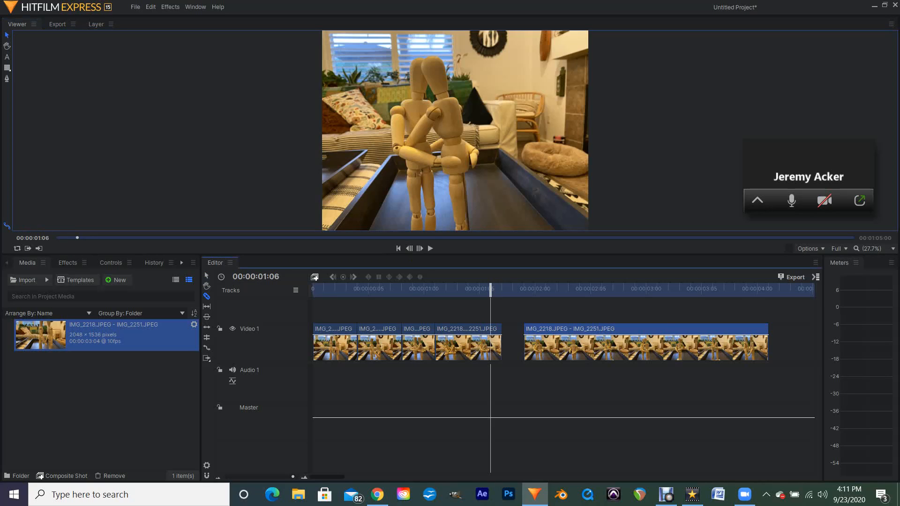
pyautogui.click(490, 347)
pyautogui.press('r')
pyautogui.moveTo(524, 347); pyautogui.dragTo(490, 347)
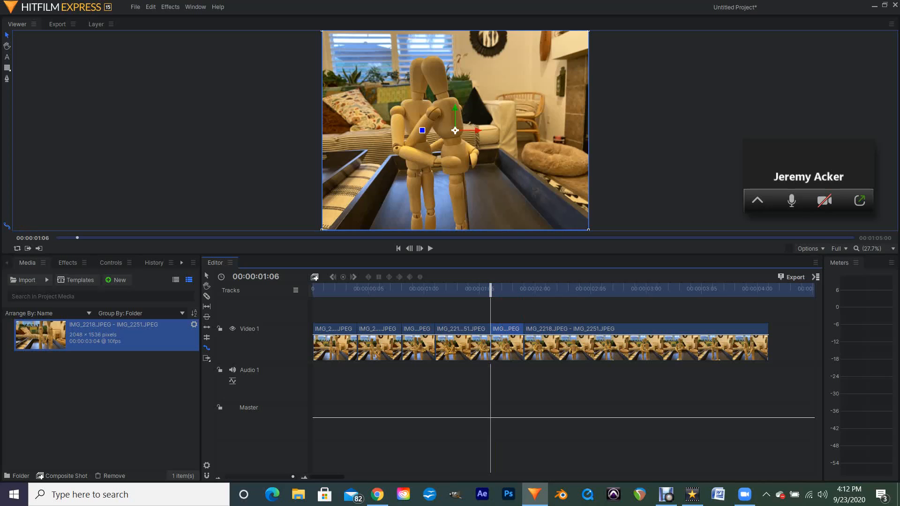
# Play back the sequence from the start to review the third held frame.
pyautogui.click(398, 248)
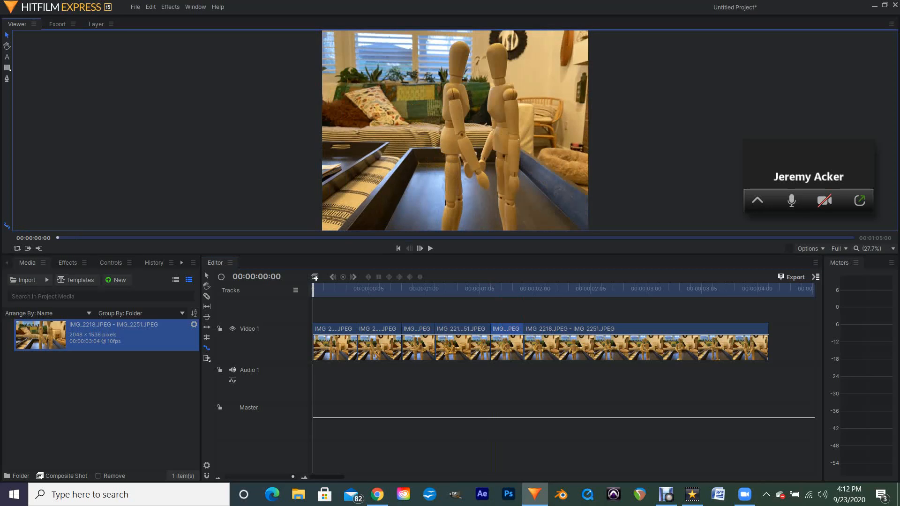
pyautogui.press('space')
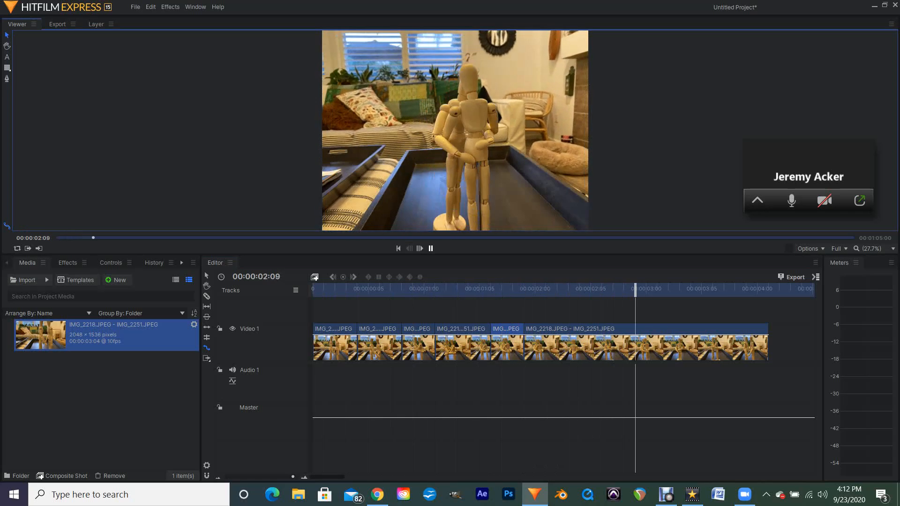
pyautogui.press('space')
# Slice the last clip at 00:00:02:04 and again at 00:00:02:03 to isolate a single frame.
pyautogui.click(513, 290)
pyautogui.moveTo(513, 289); pyautogui.dragTo(591, 290)
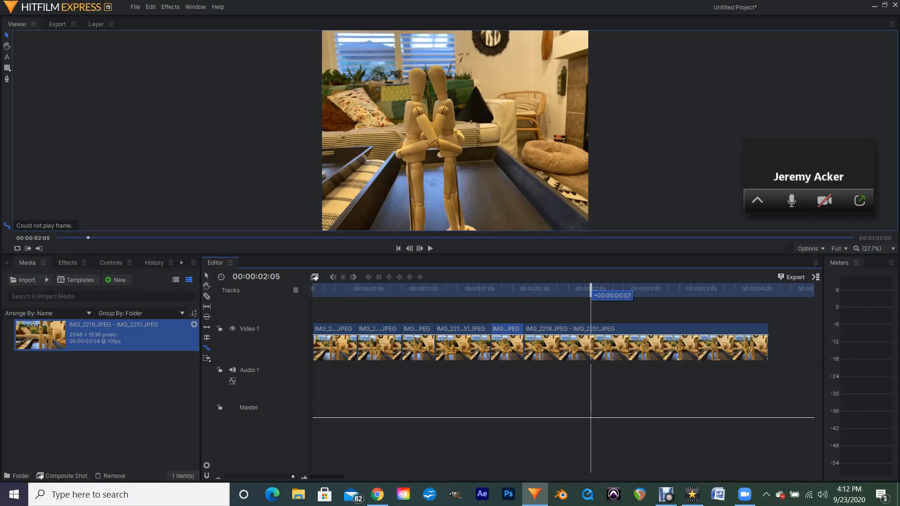
pyautogui.moveTo(590, 290); pyautogui.dragTo(579, 290)
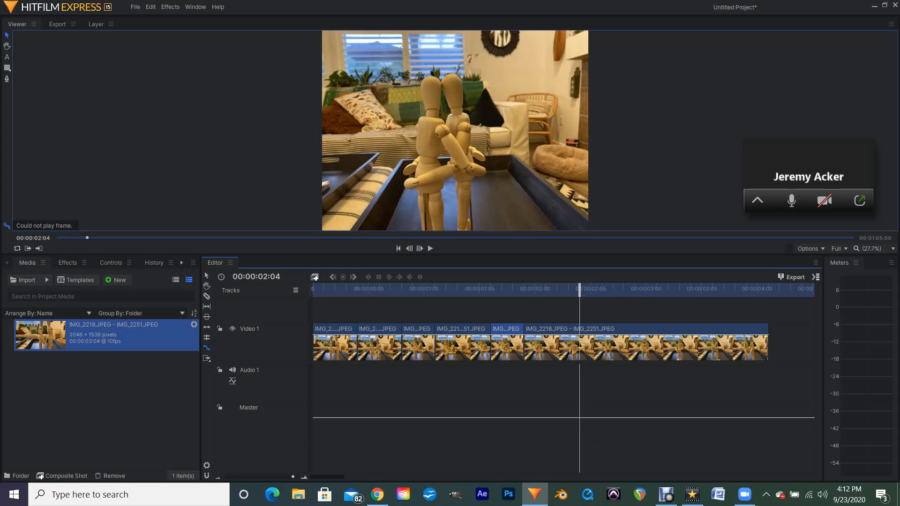
pyautogui.press('c')
pyautogui.click(580, 347)
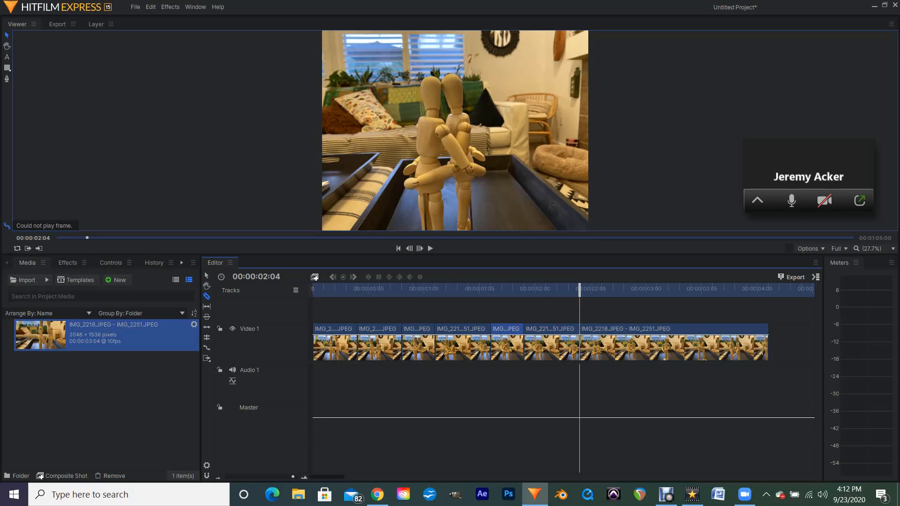
pyautogui.press('v')
pyautogui.click(409, 249)
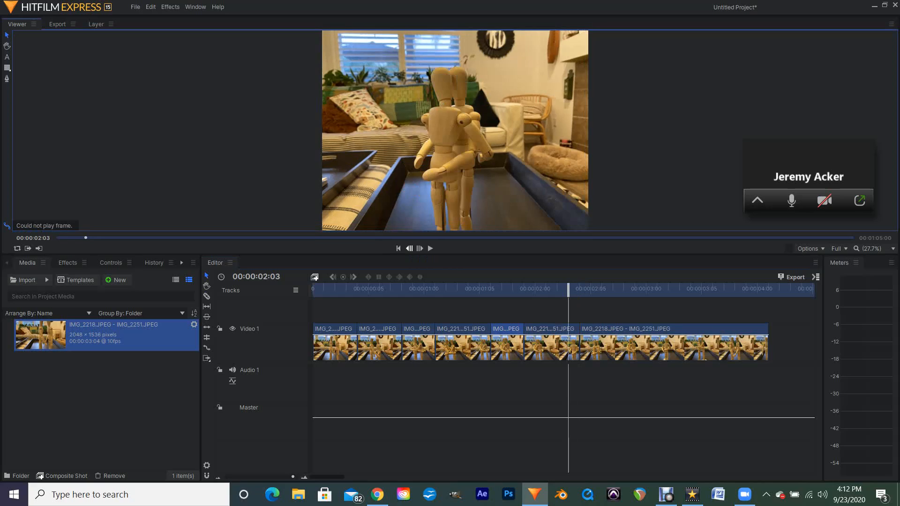
pyautogui.press('c')
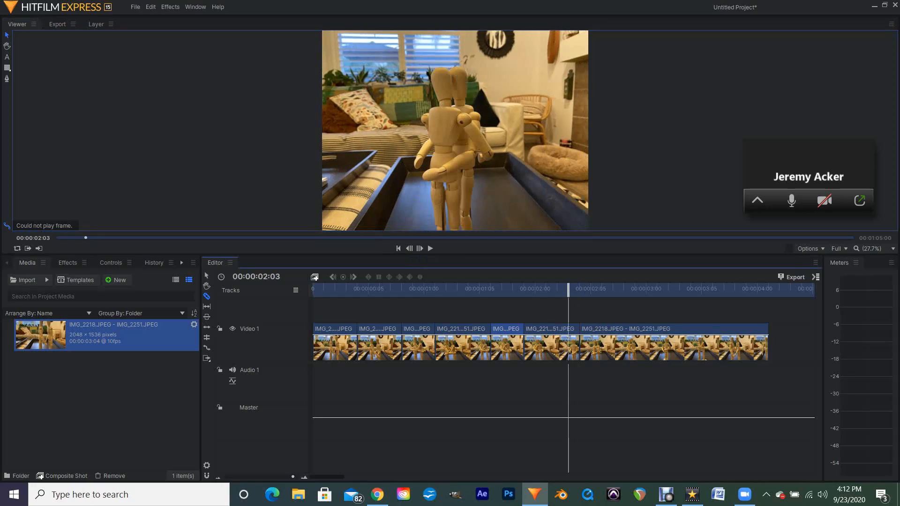
pyautogui.click(568, 347)
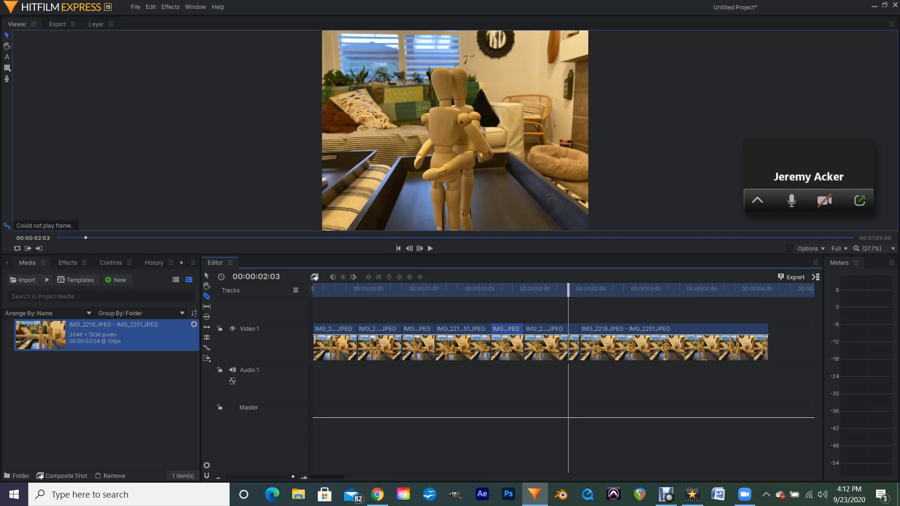
# Shift the last clip two frames forward and rate-stretch the isolated frame at 00:00:02:03 to fill the gap.
pyautogui.press('v')
pyautogui.moveTo(626, 345); pyautogui.dragTo(660, 346)
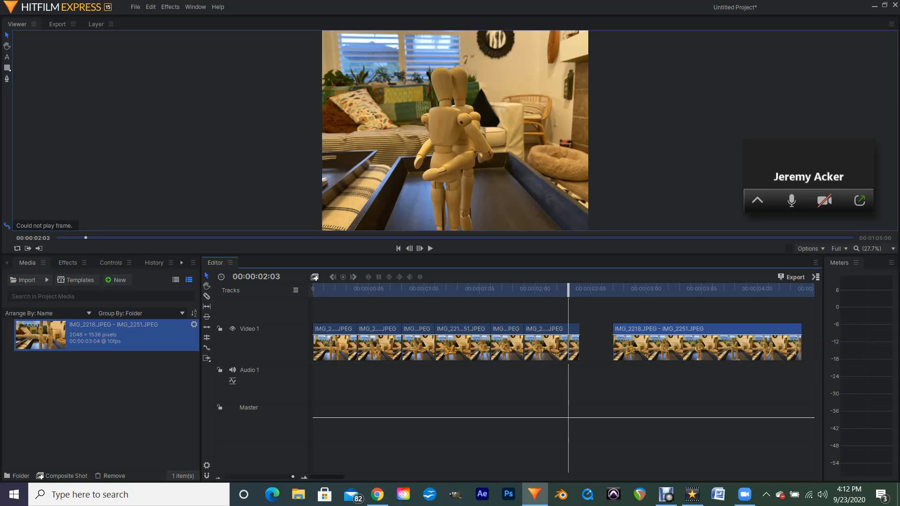
pyautogui.moveTo(656, 344); pyautogui.dragTo(645, 344)
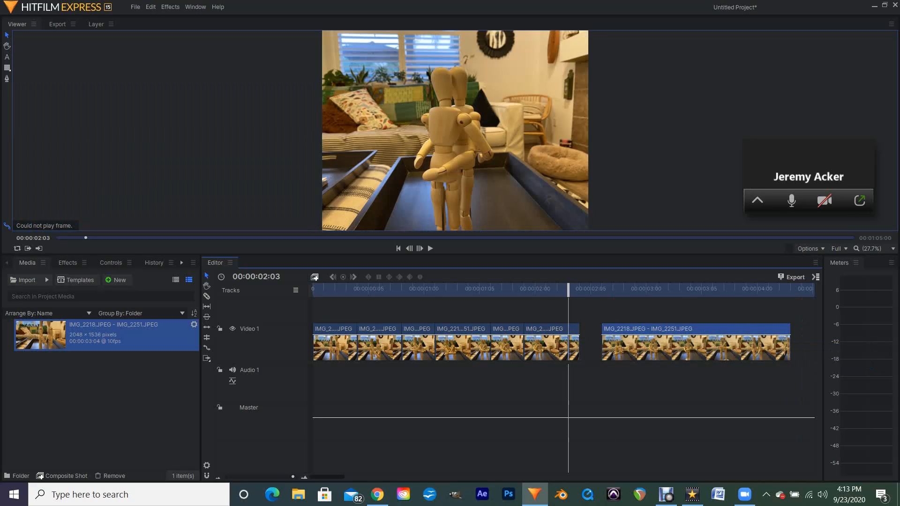
pyautogui.click(575, 347)
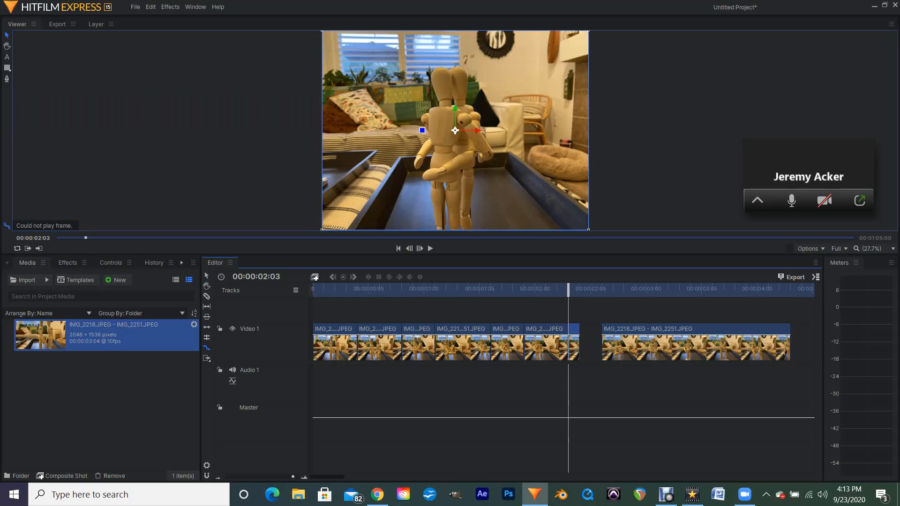
pyautogui.moveTo(579, 342); pyautogui.dragTo(602, 342)
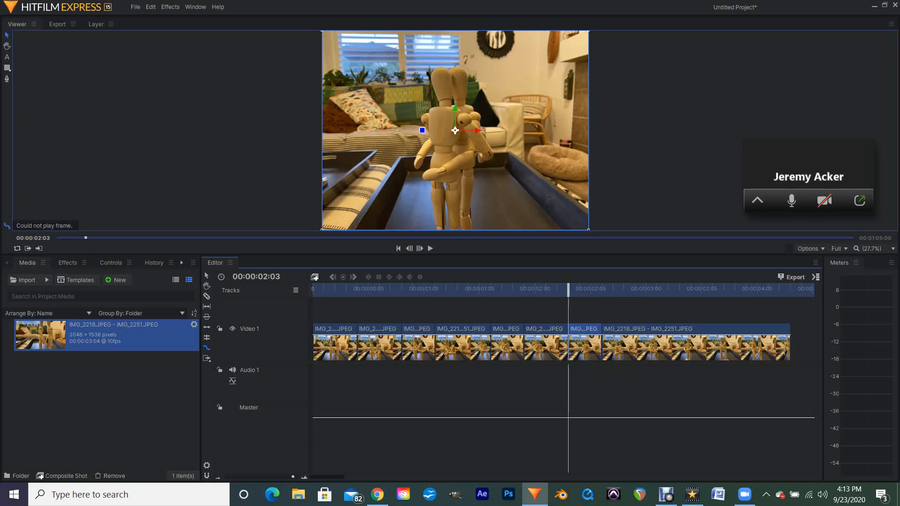
# Shift every clip after the second one forward two frames so they start at 00:00:01:00.
pyautogui.moveTo(327, 476)
pyautogui.mouseDown()
pyautogui.moveTo(342, 477)
pyautogui.moveTo(328, 477)
pyautogui.mouseUp()
pyautogui.moveTo(568, 289); pyautogui.dragTo(357, 290)
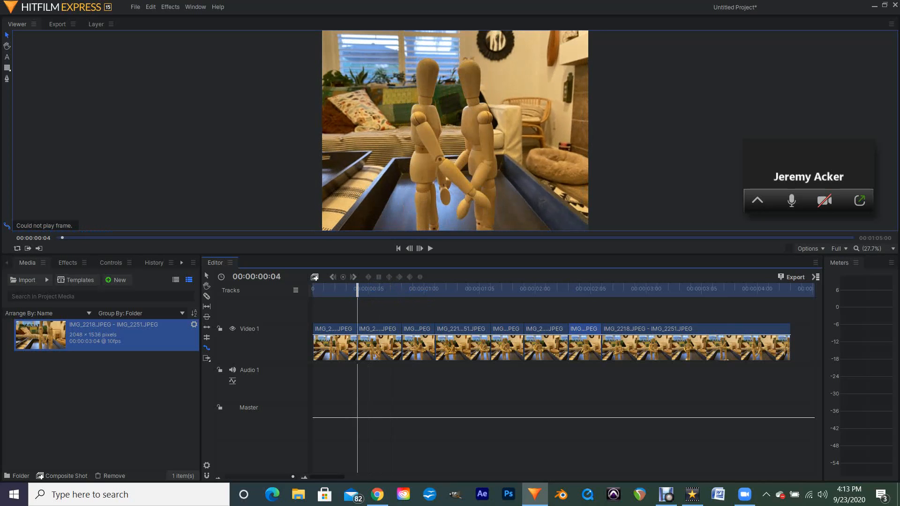
pyautogui.click(378, 344)
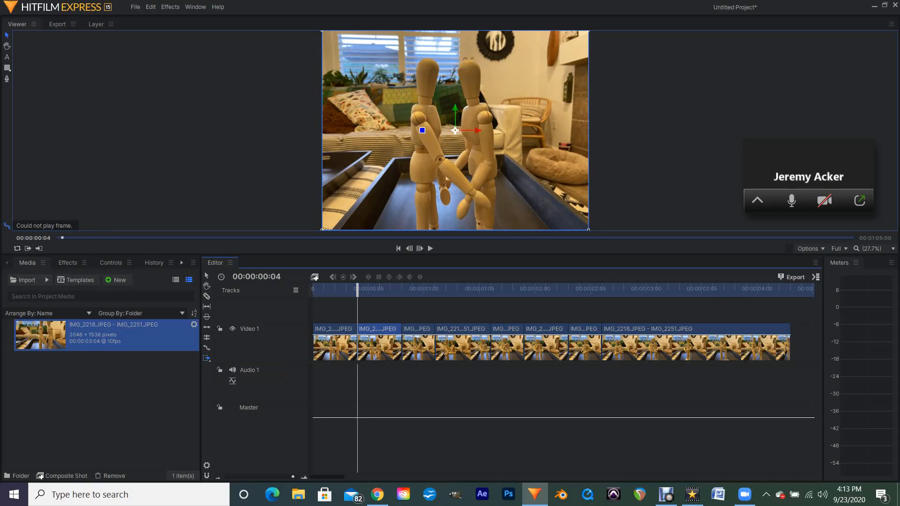
pyautogui.click(418, 346)
pyautogui.moveTo(418, 346); pyautogui.dragTo(440, 346)
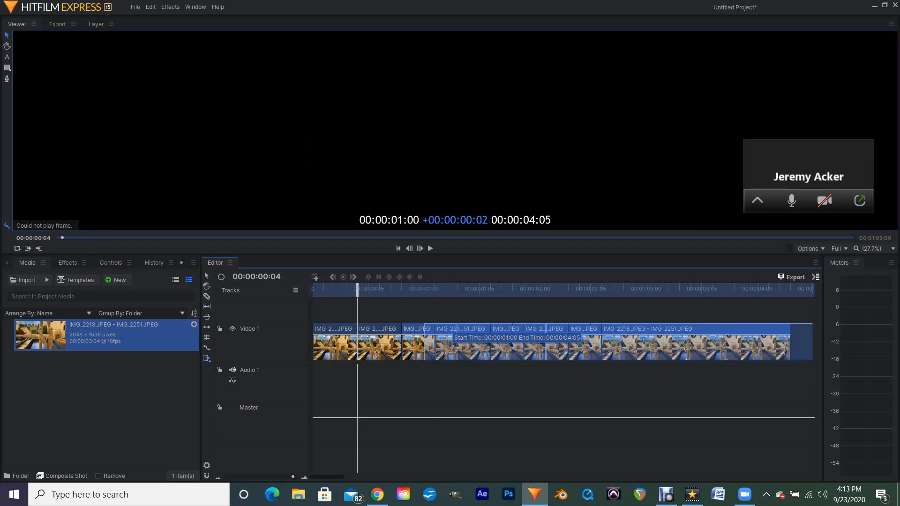
pyautogui.moveTo(441, 346); pyautogui.dragTo(440, 346)
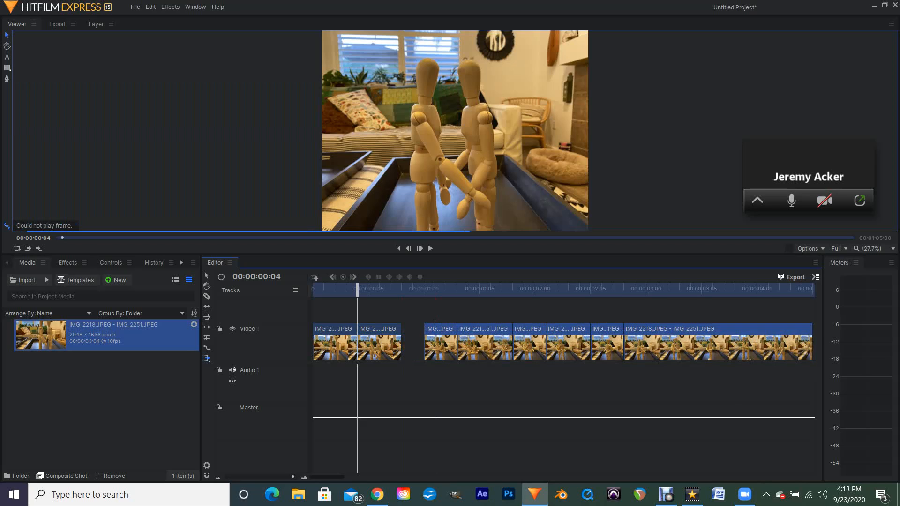
# Rate-stretch the second clip by two frames to close the gap before the third clip.
pyautogui.moveTo(328, 476)
pyautogui.mouseDown()
pyautogui.moveTo(348, 477)
pyautogui.moveTo(327, 477)
pyautogui.mouseUp()
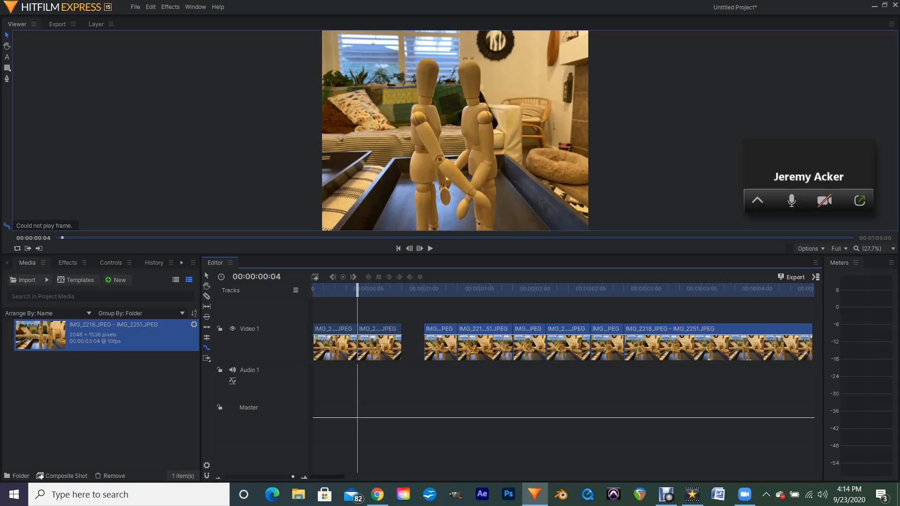
pyautogui.click(380, 346)
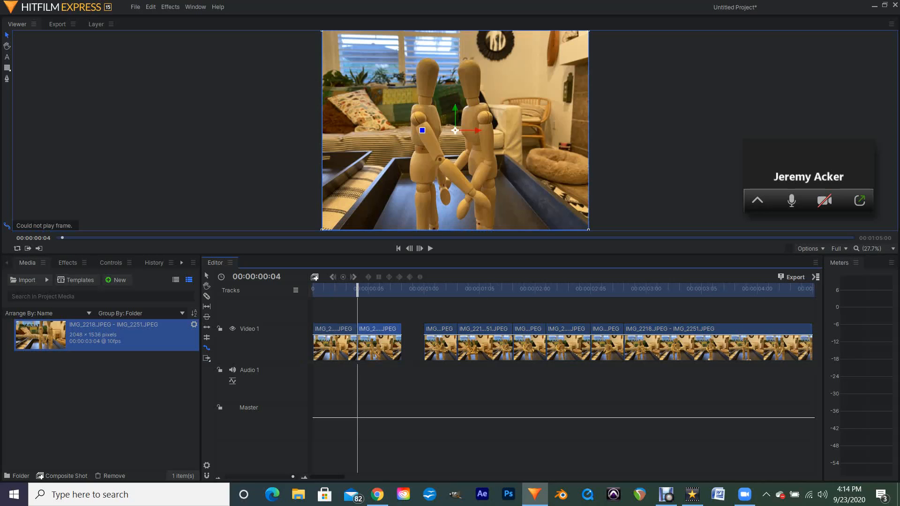
pyautogui.moveTo(402, 346); pyautogui.dragTo(424, 347)
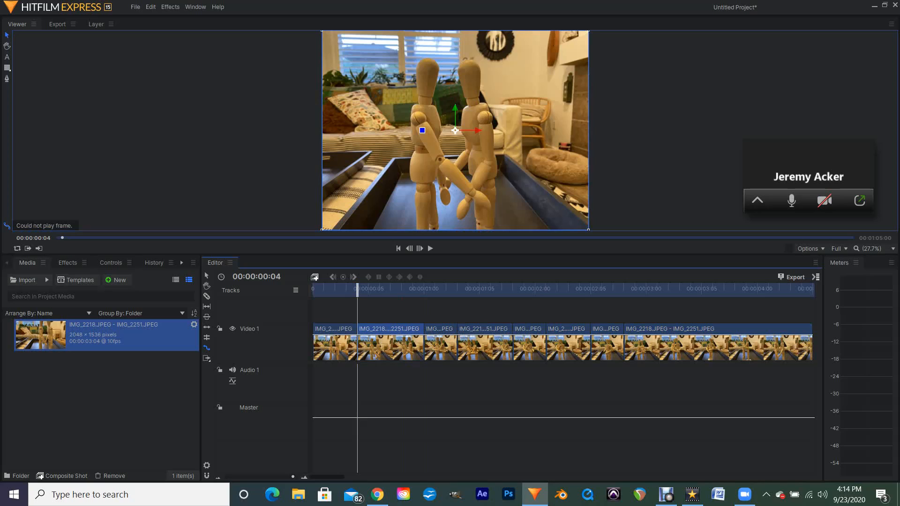
# Shift the clips after the fourth one forward one frame and rate-stretch the fourth clip to fill the gap.
pyautogui.moveTo(412, 289); pyautogui.dragTo(591, 288)
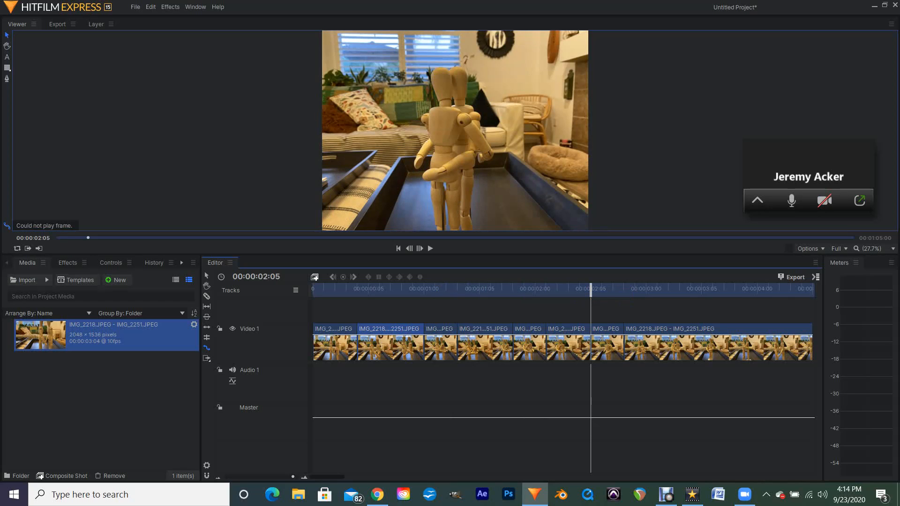
pyautogui.moveTo(458, 289); pyautogui.dragTo(480, 289)
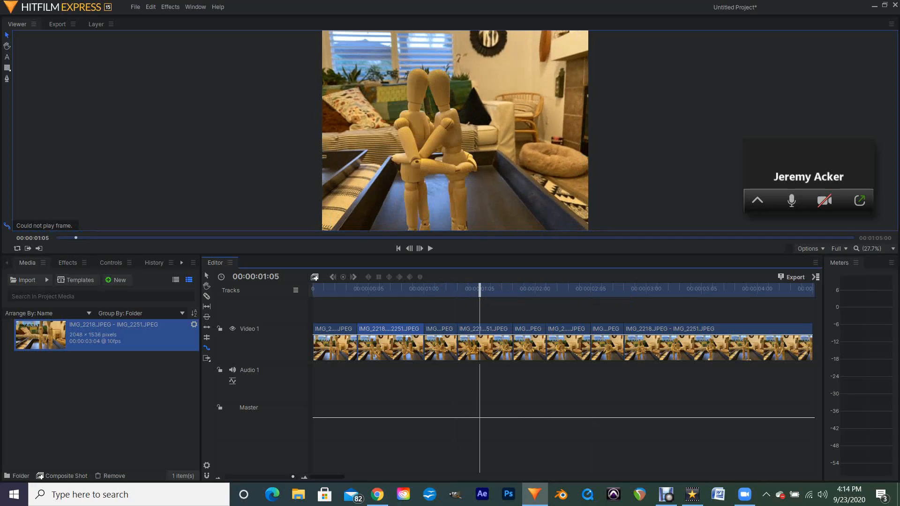
pyautogui.moveTo(480, 288); pyautogui.dragTo(502, 288)
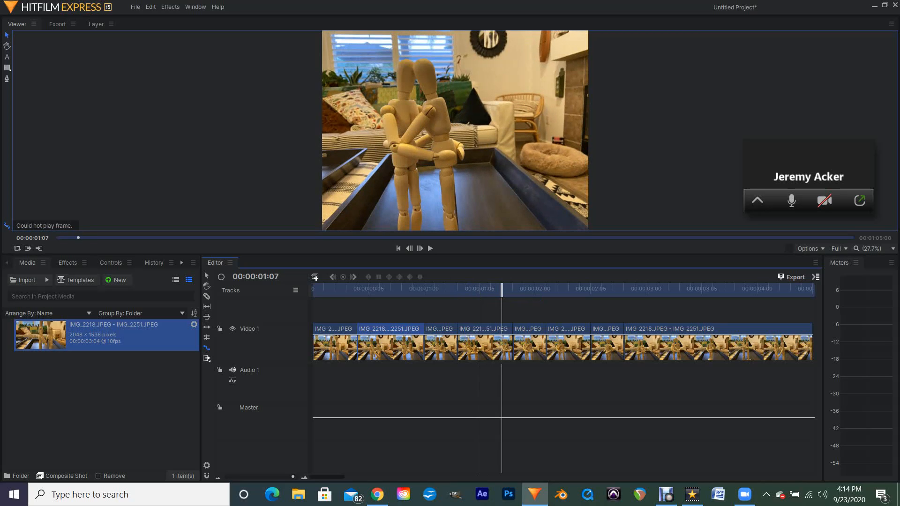
pyautogui.moveTo(527, 330); pyautogui.dragTo(537, 330)
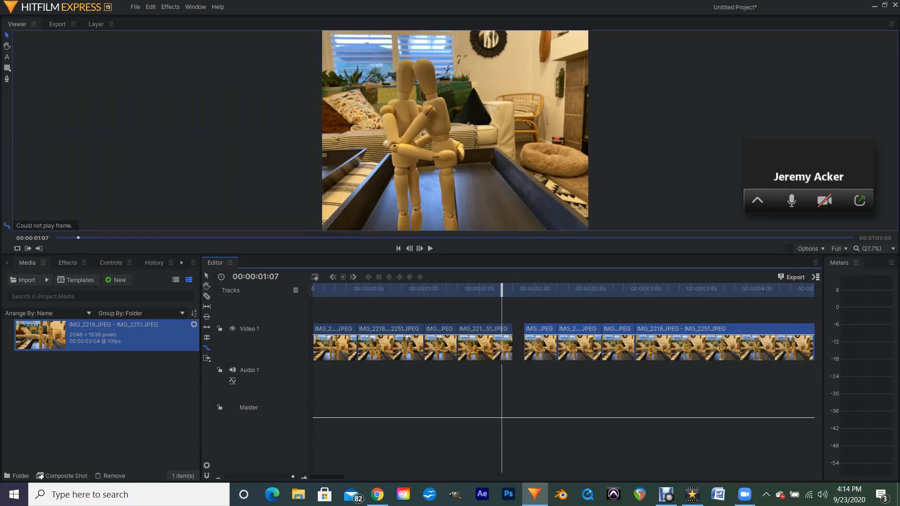
pyautogui.moveTo(513, 346); pyautogui.dragTo(524, 347)
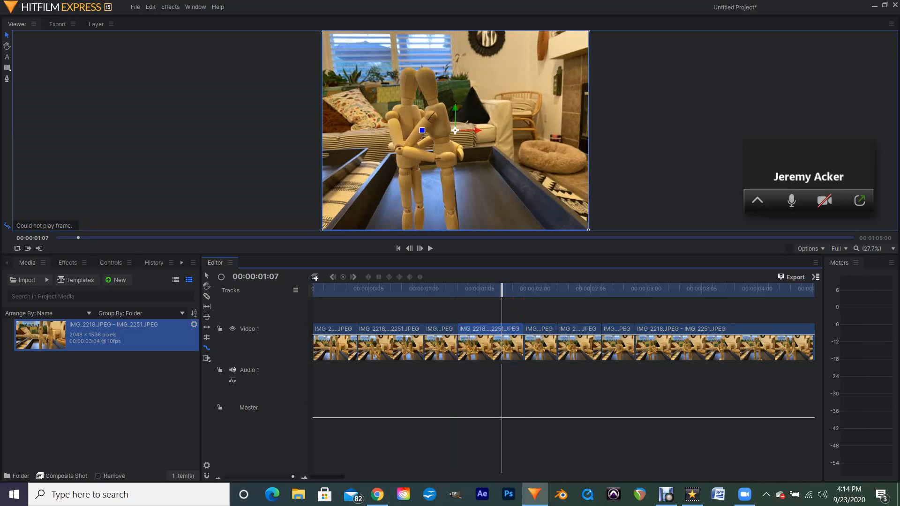
# Shift the last two clips forward one frame and rate-stretch the clip before them to 00:00:02:07.
pyautogui.moveTo(502, 288); pyautogui.dragTo(601, 288)
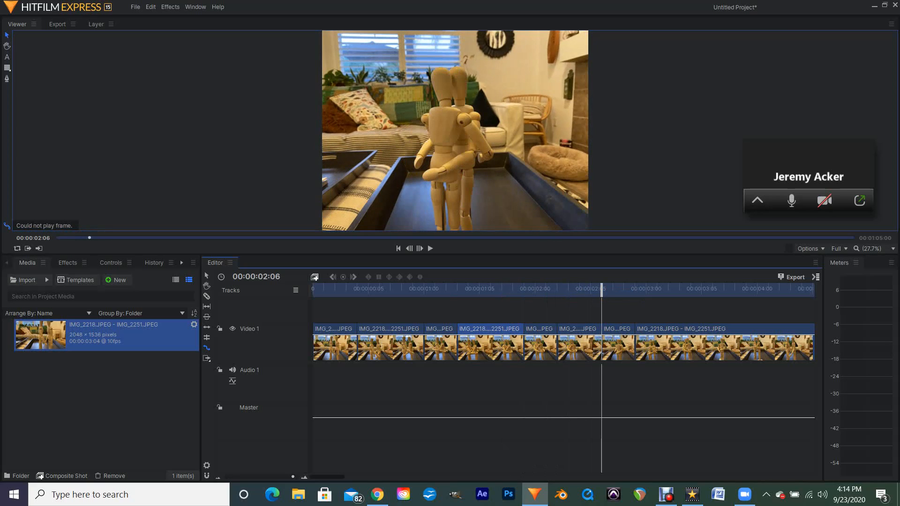
pyautogui.moveTo(327, 477)
pyautogui.mouseDown()
pyautogui.moveTo(347, 478)
pyautogui.moveTo(328, 477)
pyautogui.mouseUp()
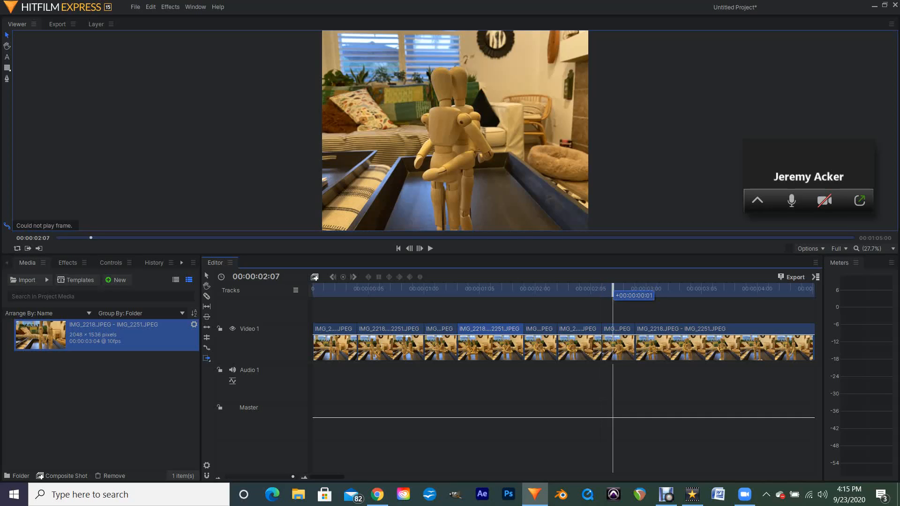
pyautogui.moveTo(617, 330)
pyautogui.mouseDown()
pyautogui.moveTo(638, 329)
pyautogui.moveTo(627, 329)
pyautogui.mouseUp()
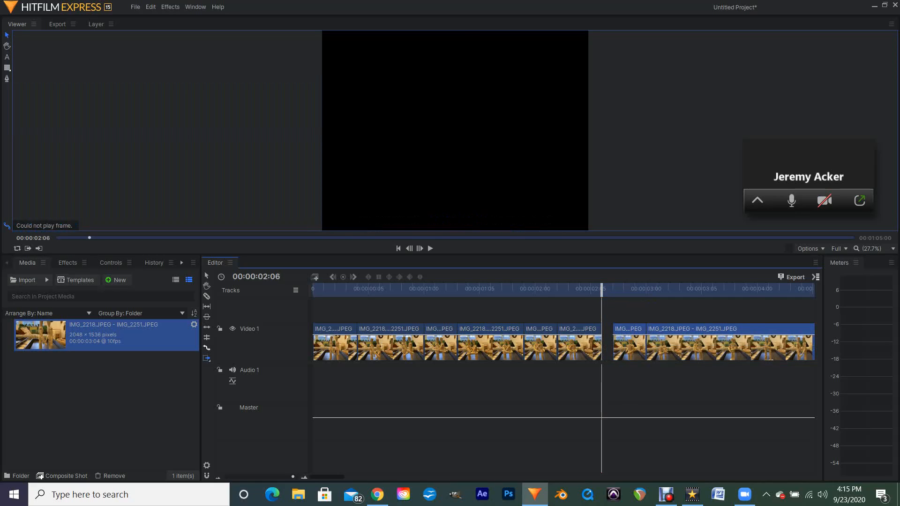
pyautogui.moveTo(601, 342); pyautogui.dragTo(613, 342)
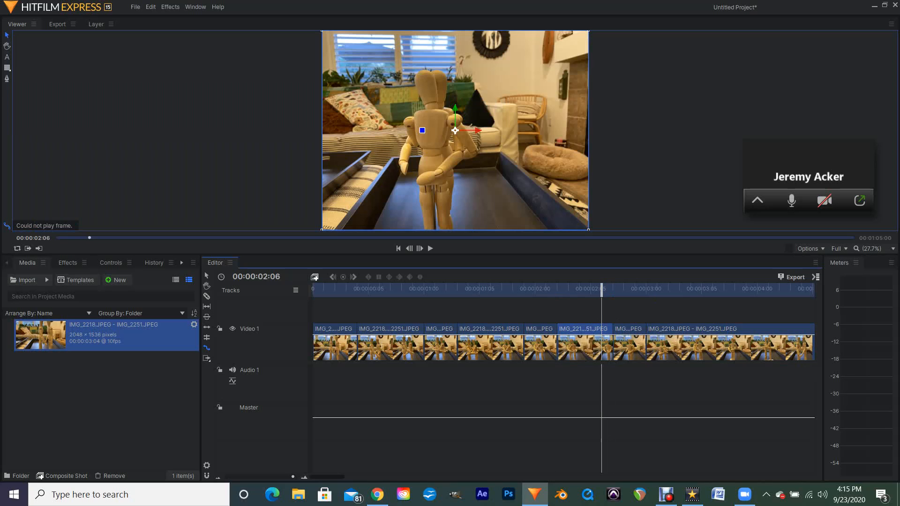
# Rate-stretch the end of the last clip by four frames to a duration of 00:00:02:01.
pyautogui.moveTo(601, 288); pyautogui.dragTo(661, 289)
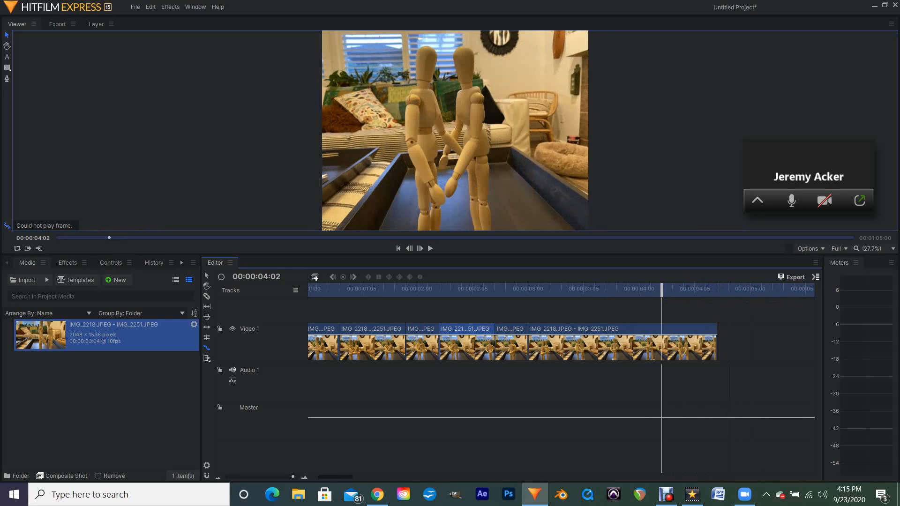
pyautogui.click(662, 346)
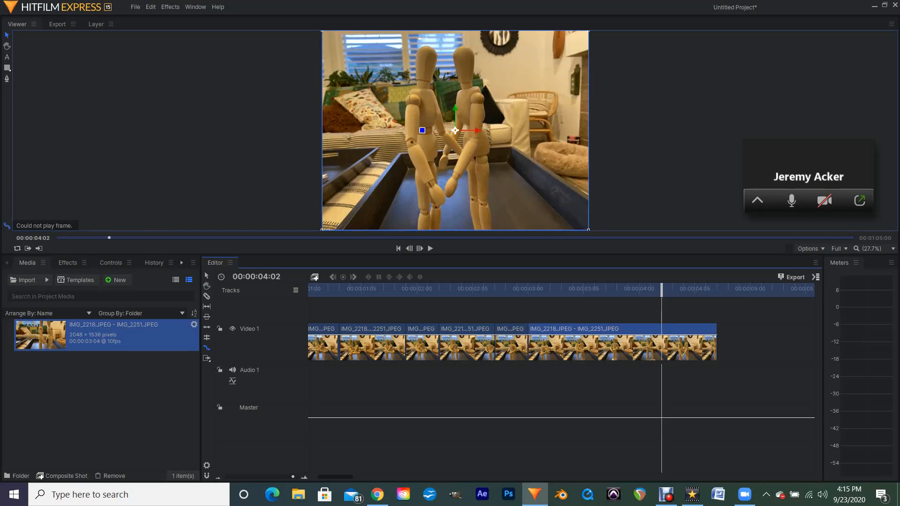
pyautogui.moveTo(716, 343); pyautogui.dragTo(760, 343)
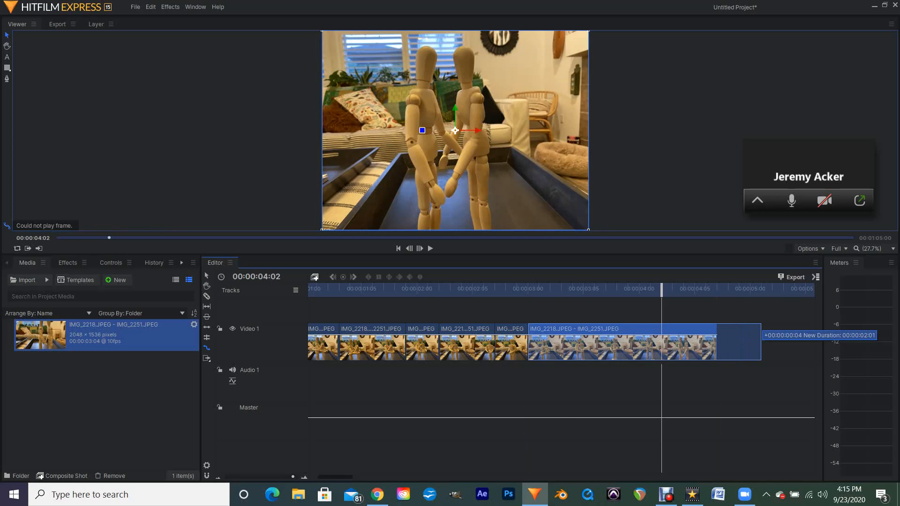
# Finish rate-stretching the last clip to a duration of 00:00:02:01 and play the animation from the start.
pyautogui.moveTo(760, 342); pyautogui.dragTo(761, 342)
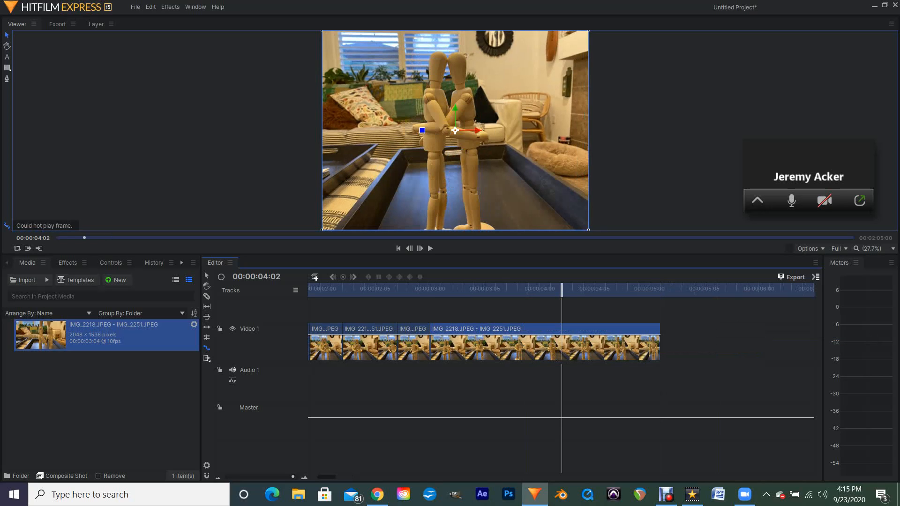
pyautogui.moveTo(561, 289); pyautogui.dragTo(267, 289)
pyautogui.press('space')
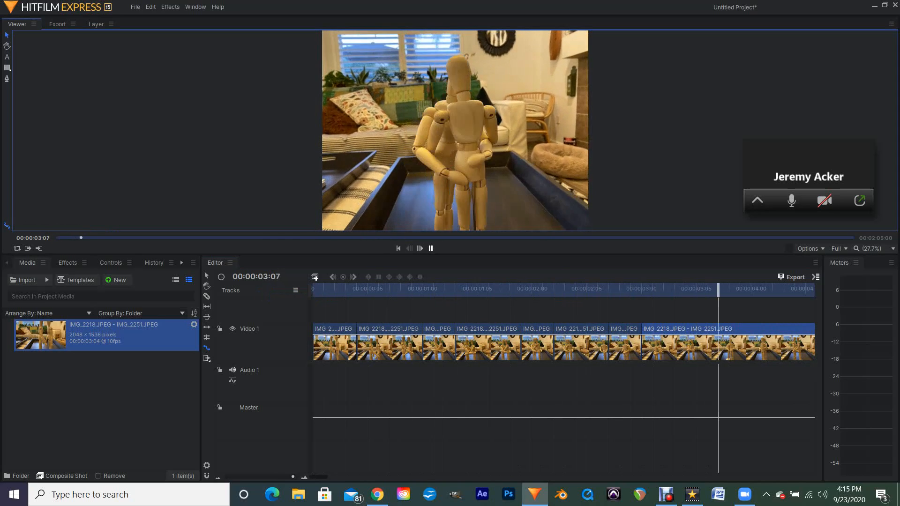
pyautogui.press('space')
# Shorten the last clip by one frame with the rate stretch tool and replay the animation from the start.
pyautogui.click(369, 289)
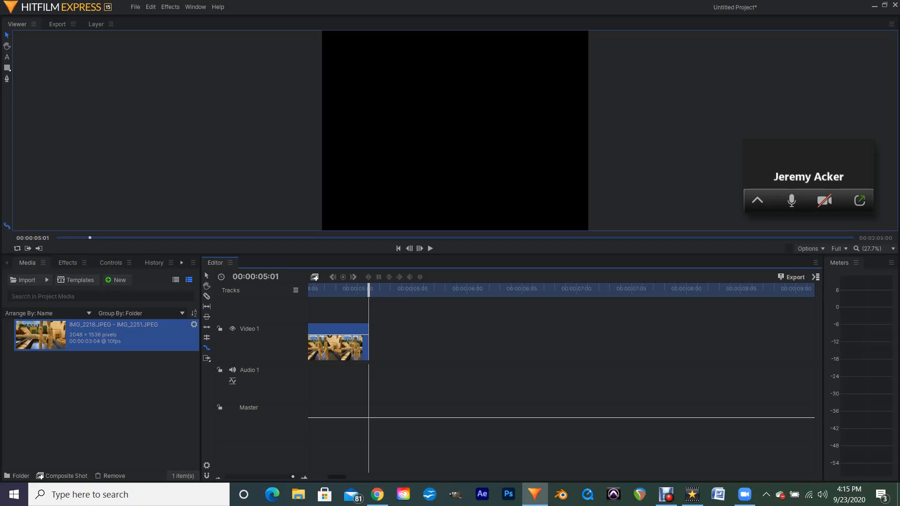
pyautogui.moveTo(368, 330); pyautogui.dragTo(359, 330)
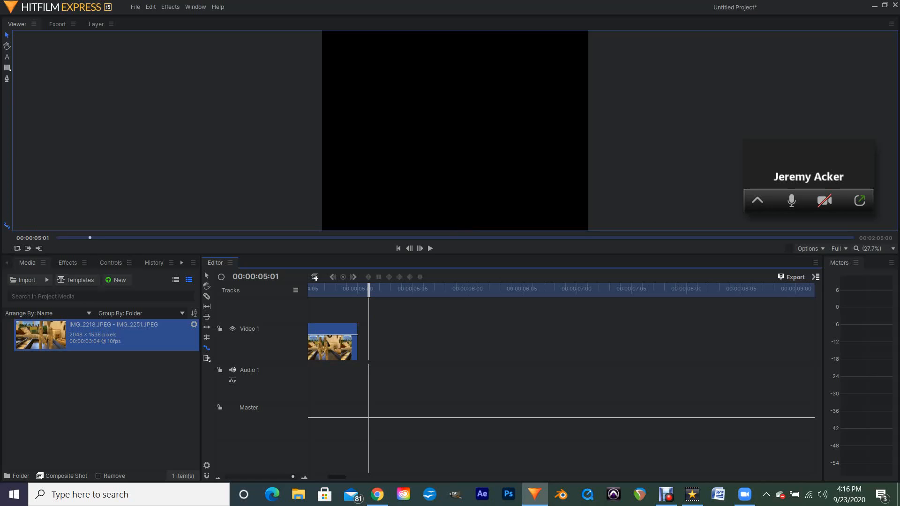
pyautogui.click(399, 249)
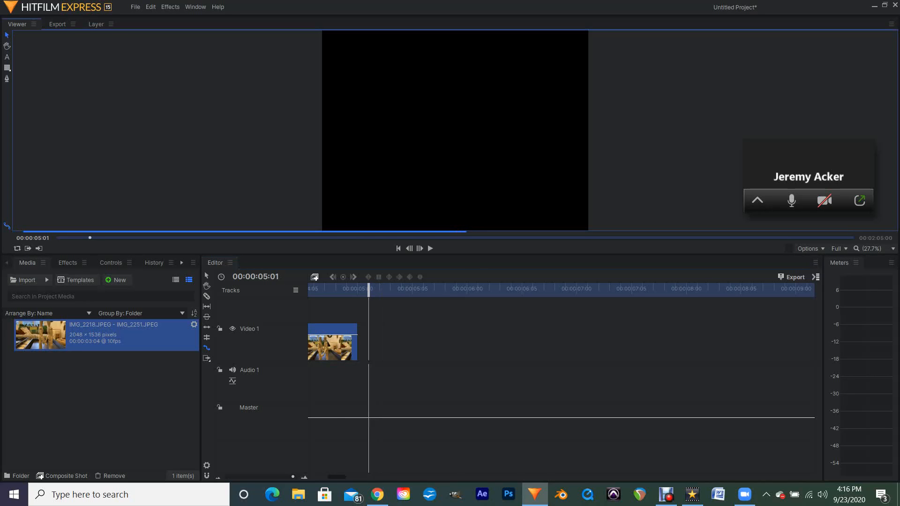
pyautogui.press('space')
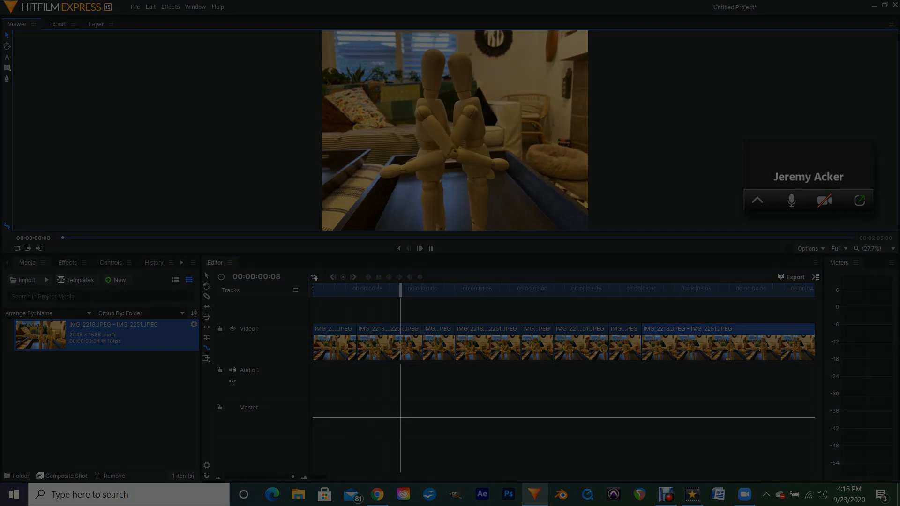